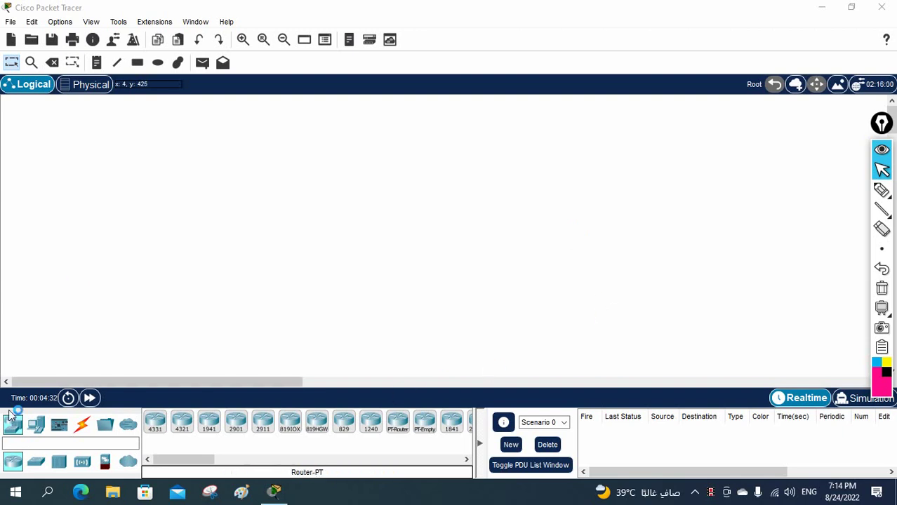
# Place two generic PCs side by side in the logical workspace
pyautogui.click(36, 425)
pyautogui.click(151, 425)
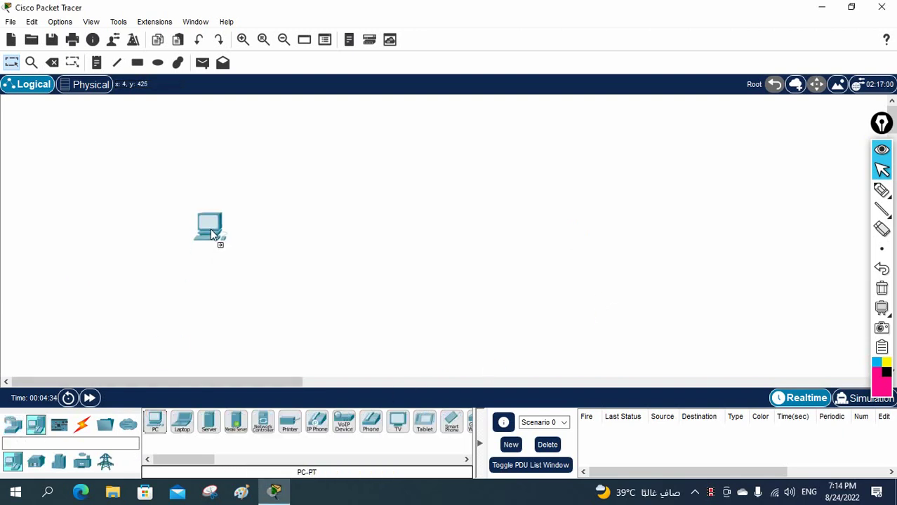
pyautogui.click(226, 169)
pyautogui.moveTo(166, 420); pyautogui.dragTo(268, 301)
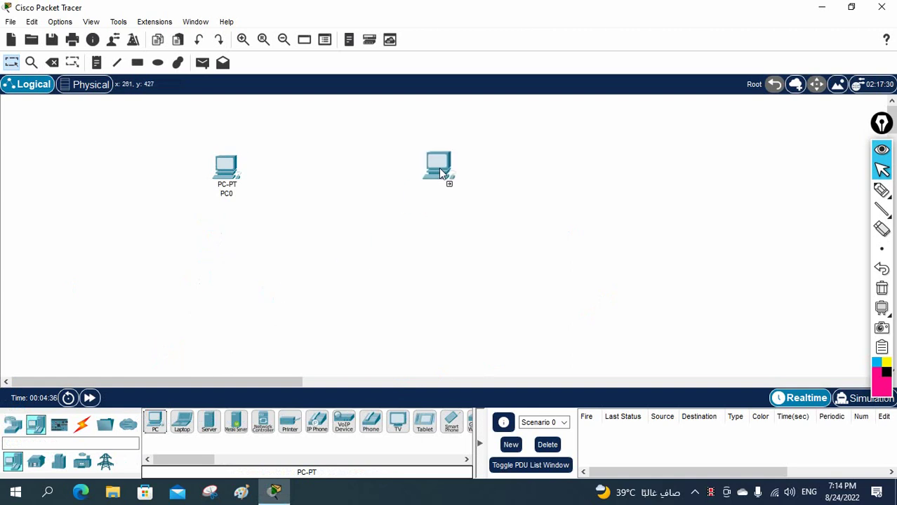
pyautogui.click(438, 167)
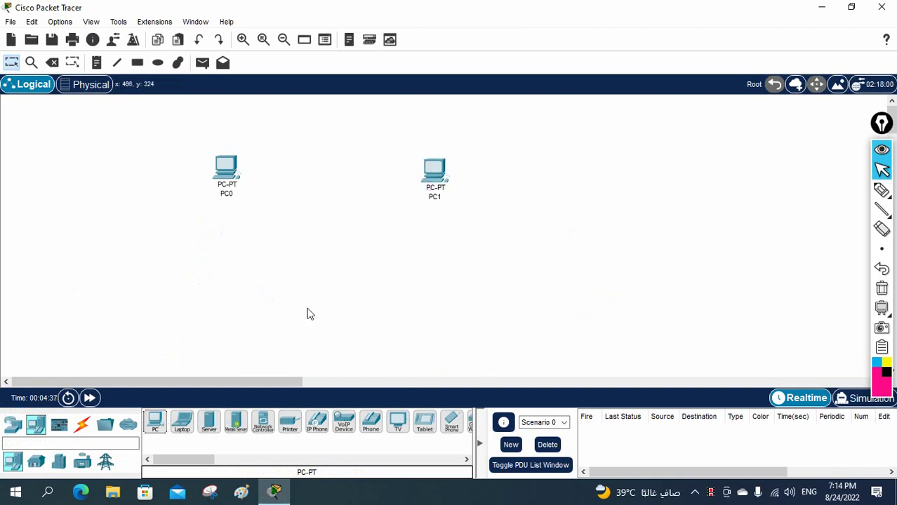
# Enlarge the workspace view and move PC0 to its upper-left area, with PC1 beside it at about the same height
pyautogui.click(240, 41)
pyautogui.click(287, 40)
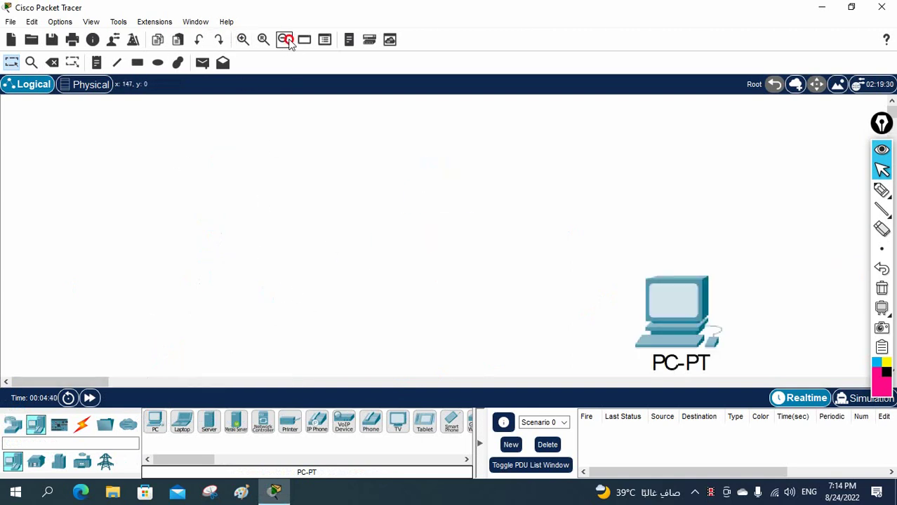
pyautogui.moveTo(446, 237); pyautogui.dragTo(124, 165)
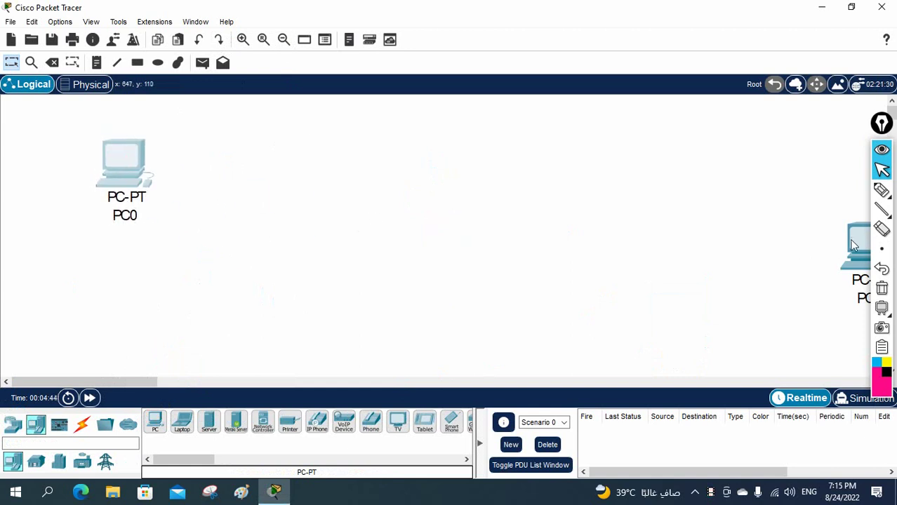
pyautogui.moveTo(852, 244); pyautogui.dragTo(340, 153)
# Add a text note beside PC1 that begins "Project 1: Connecting 2x PC and Checking"
pyautogui.click(96, 62)
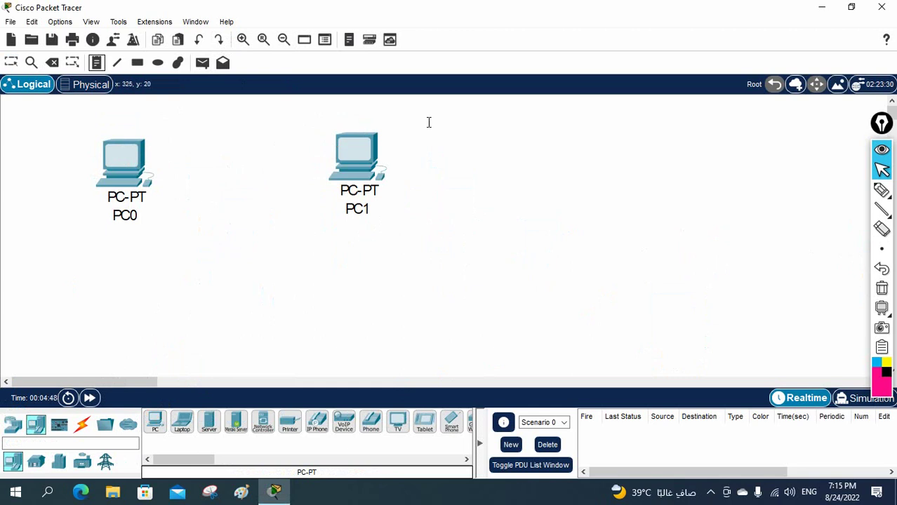
pyautogui.click(439, 114)
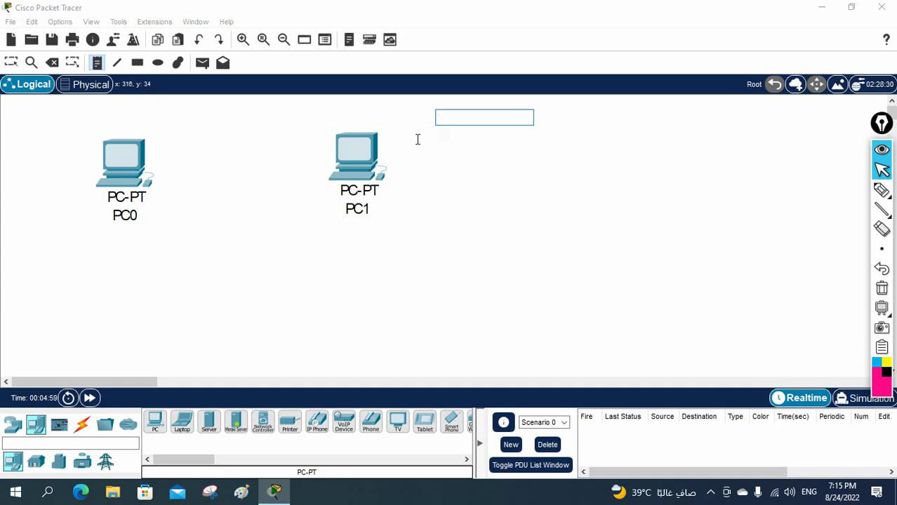
pyautogui.write('P')
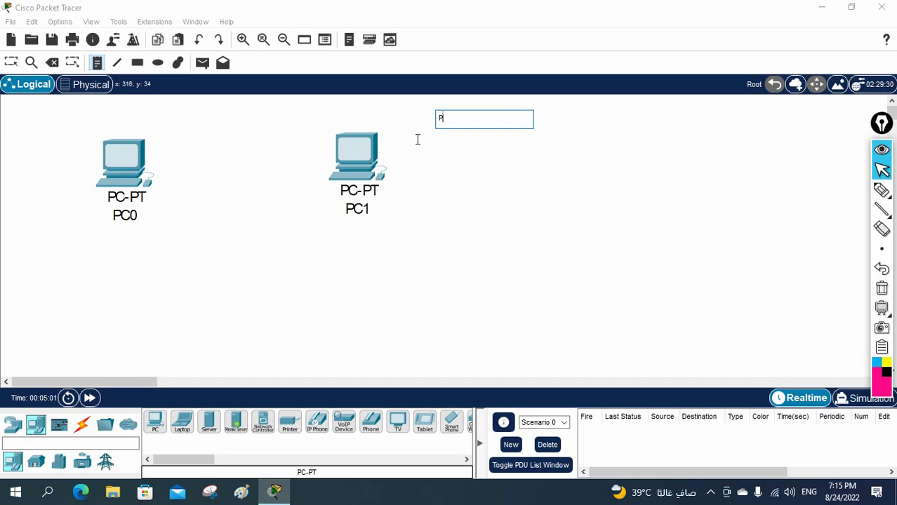
pyautogui.write('roject 1:')
pyautogui.write('Connecting To')
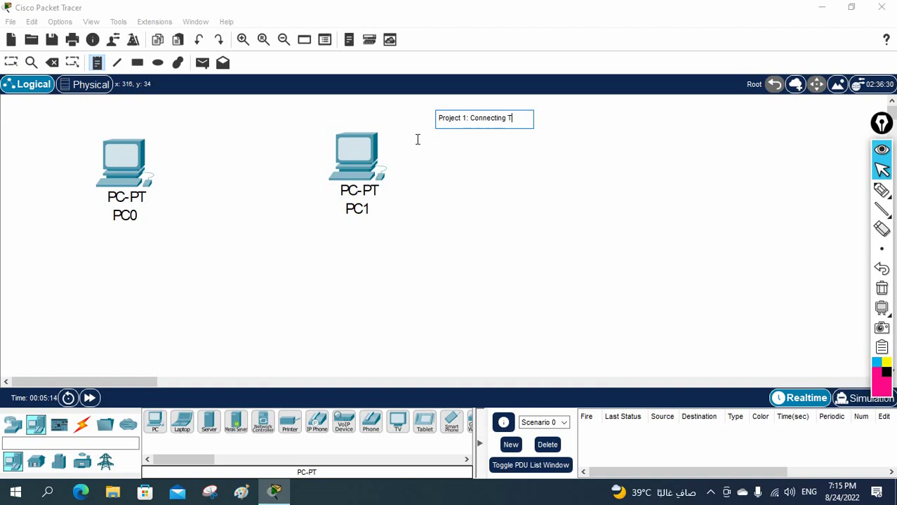
pyautogui.press('BackSpace')
pyautogui.press('BackSpace')
pyautogui.write('2 ')
pyautogui.write('x PC a')
pyautogui.write('nd Checking')
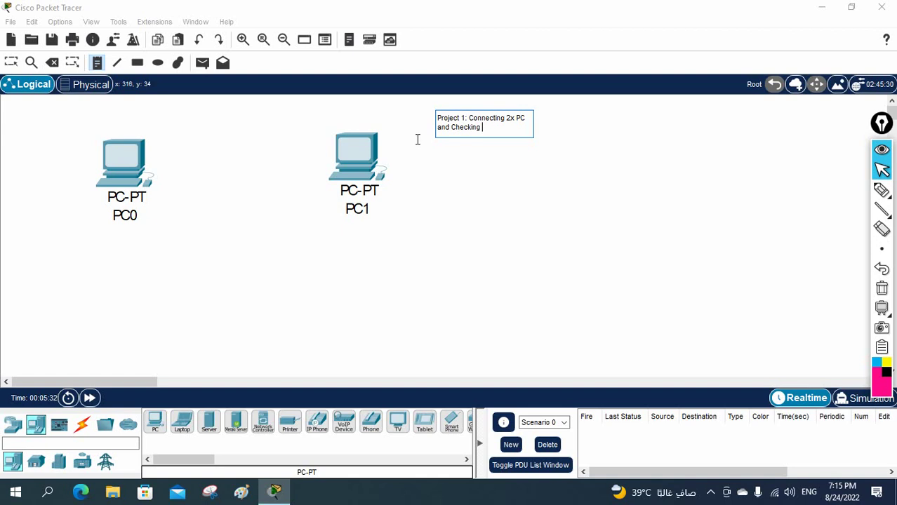
# Complete the note with "connectivity between them by using Pind command" and move it above the two PCs as a title
pyautogui.write('connectivity betweeb')
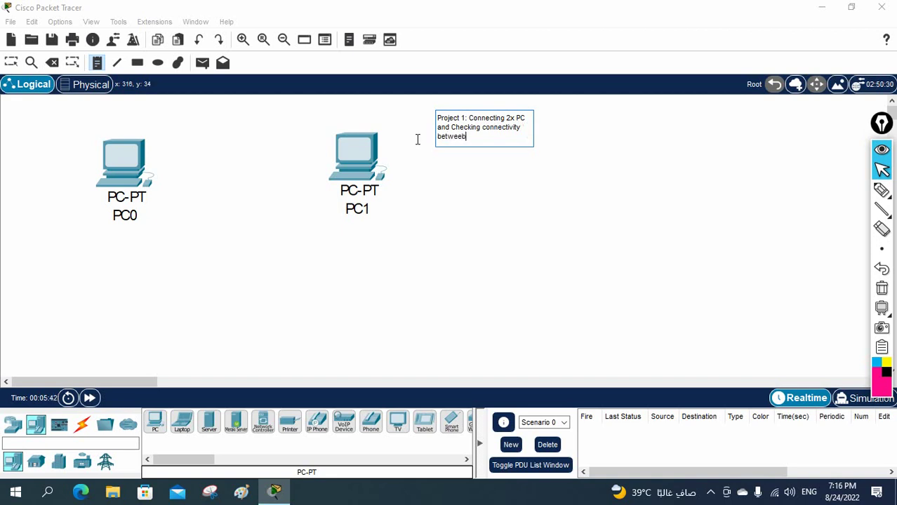
pyautogui.press('BackSpace')
pyautogui.write('n them bu')
pyautogui.press('BackSpace')
pyautogui.write('y using Pind command')
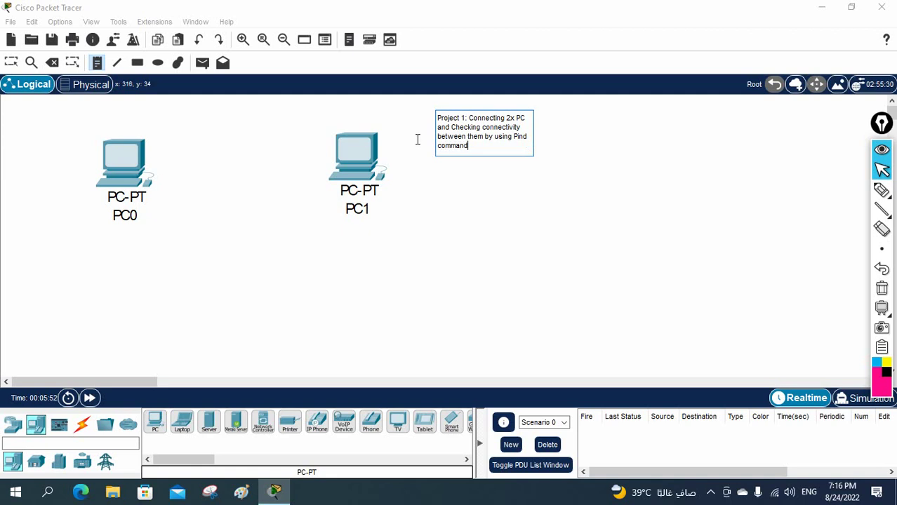
pyautogui.press('Return')
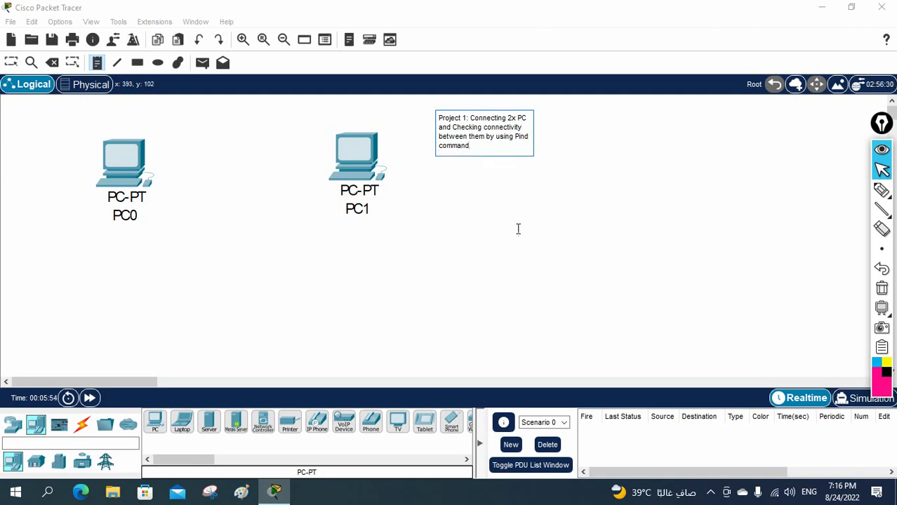
pyautogui.click(562, 229)
pyautogui.press('Escape')
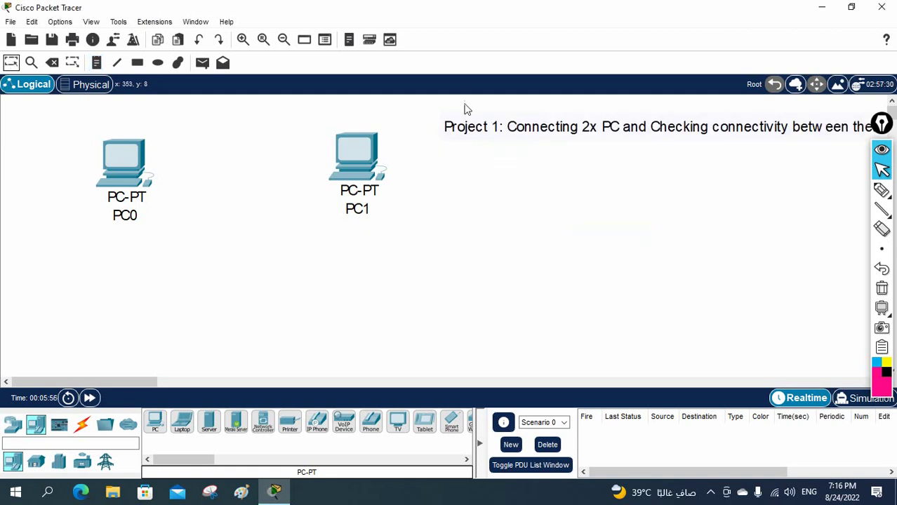
pyautogui.moveTo(485, 130); pyautogui.dragTo(71, 116)
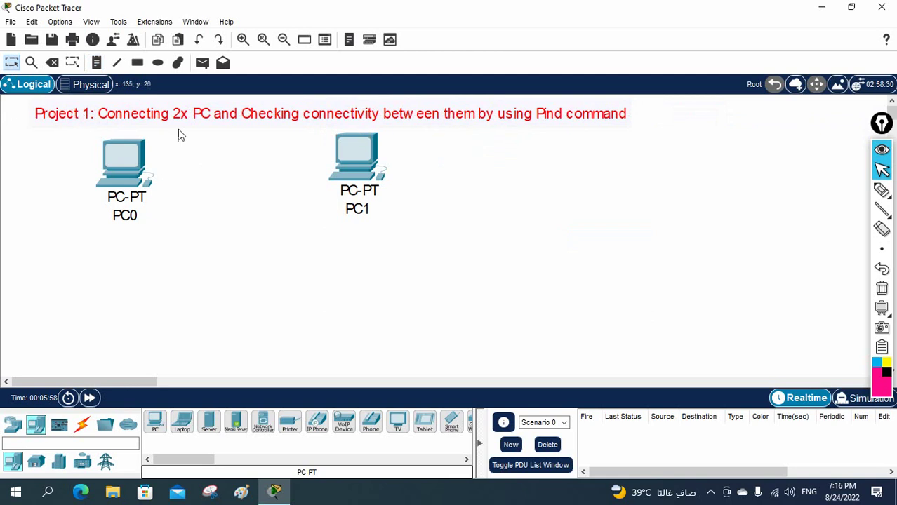
# Try to close the gap inside the word "between" in the title note by retyping its middle letters
pyautogui.click(419, 116)
pyautogui.doubleClick(388, 114)
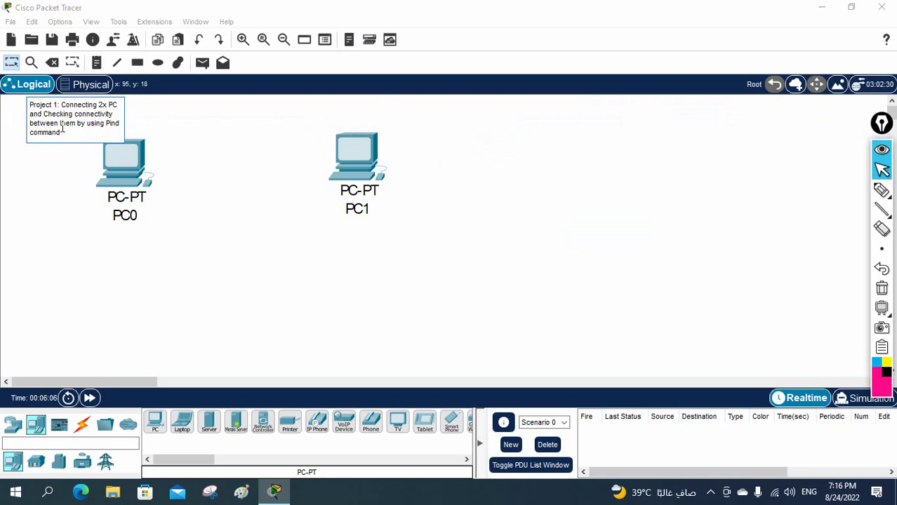
pyautogui.press('BackSpace')
pyautogui.press('Left')
pyautogui.press('BackSpace')
pyautogui.write('w')
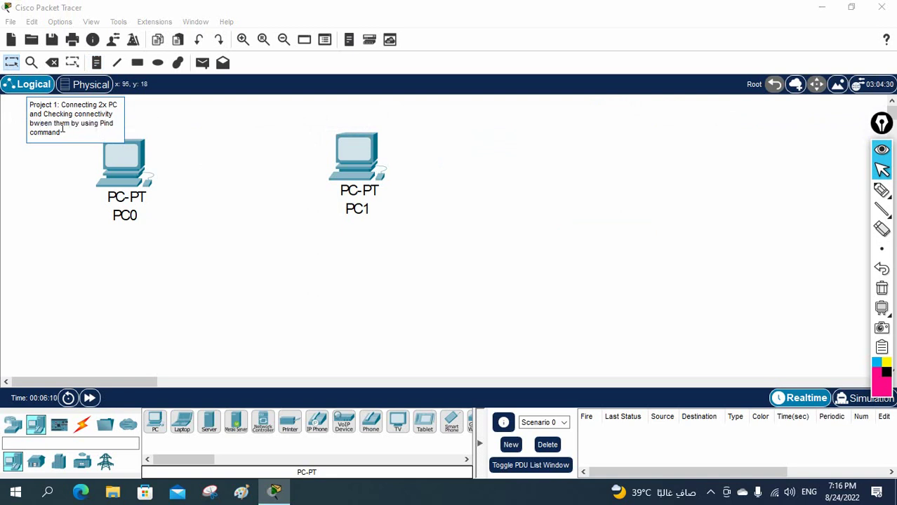
pyautogui.press('BackSpace')
pyautogui.press('BackSpace')
pyautogui.write('etw')
pyautogui.click(176, 290)
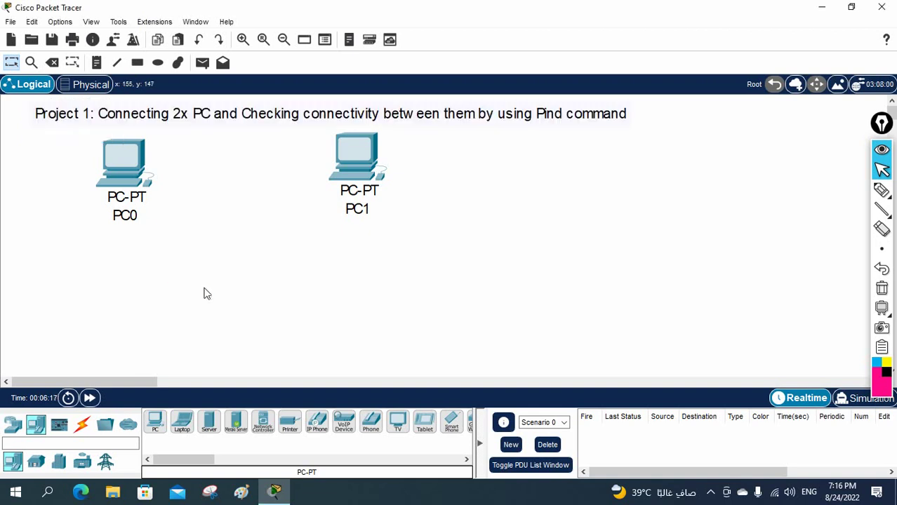
pyautogui.click(426, 117)
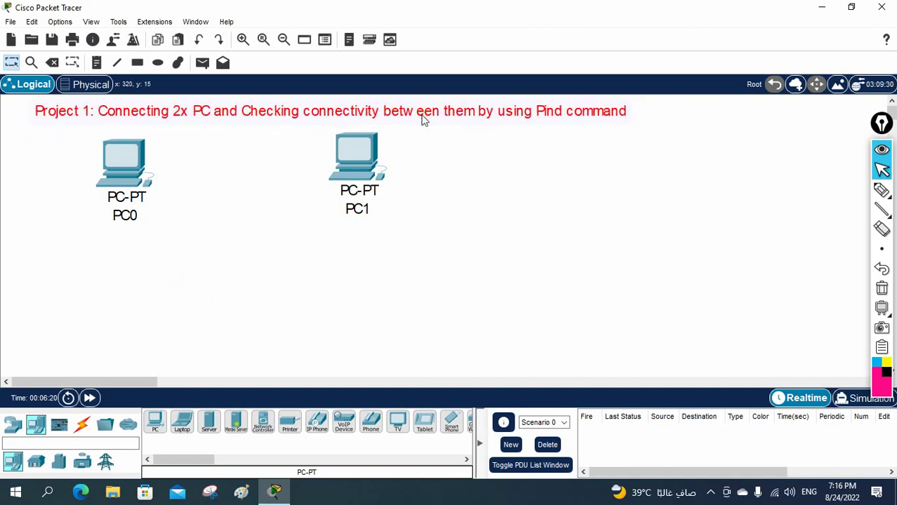
pyautogui.doubleClick(422, 116)
pyautogui.click(422, 116)
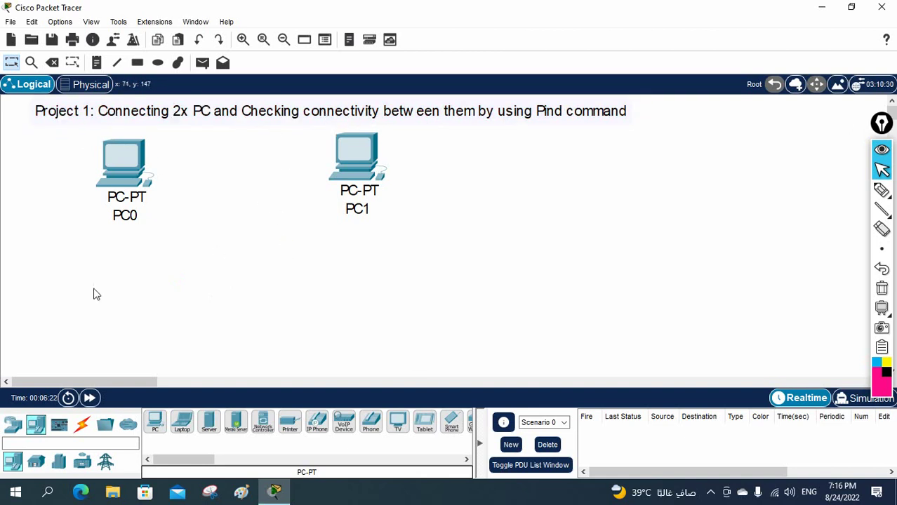
# Connect PC0 to PC1 with an automatically chosen cable and shift PC1 slightly so the link runs level
pyautogui.click(84, 427)
pyautogui.click(158, 423)
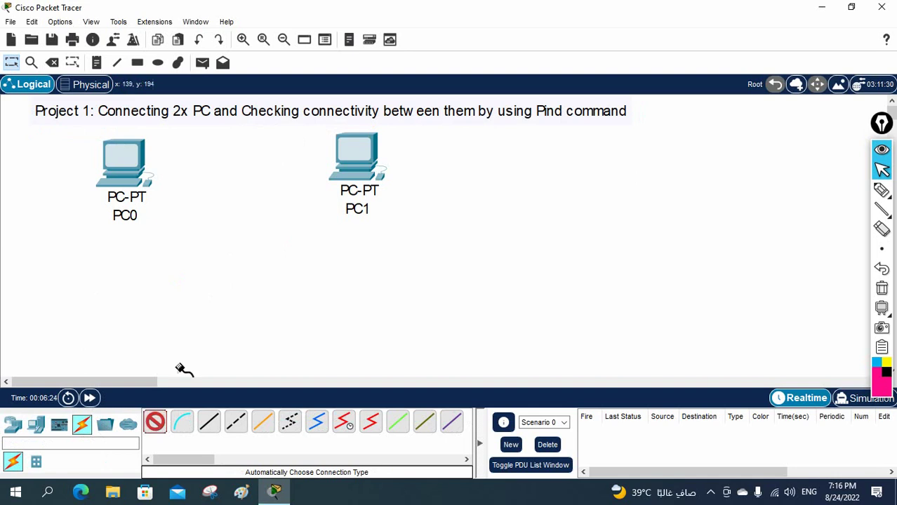
pyautogui.click(144, 159)
pyautogui.click(349, 160)
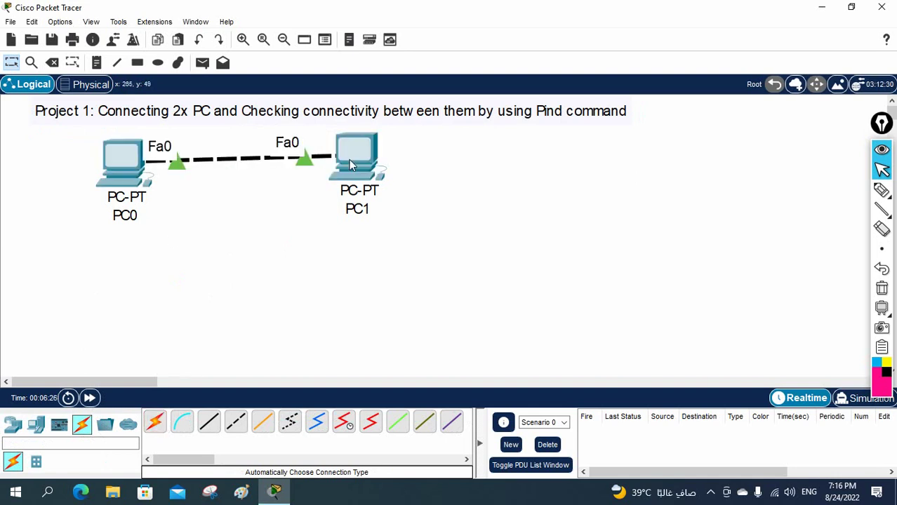
pyautogui.moveTo(362, 175); pyautogui.dragTo(378, 184)
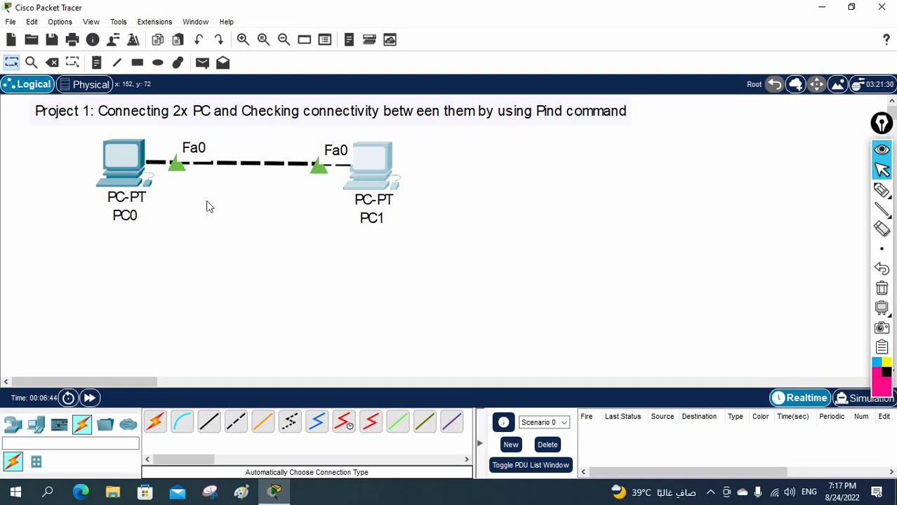
# Add the note "Cross Over Cable" just below the link between the two PCs
pyautogui.click(96, 62)
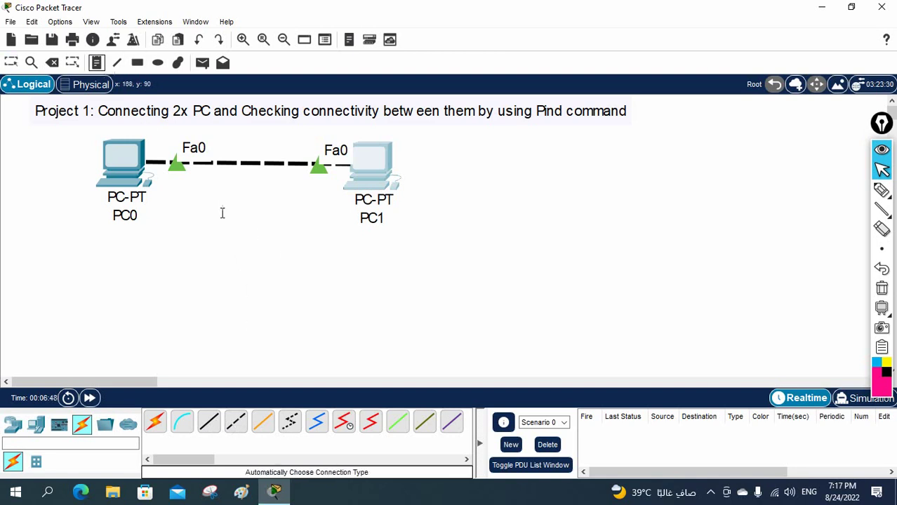
pyautogui.click(209, 182)
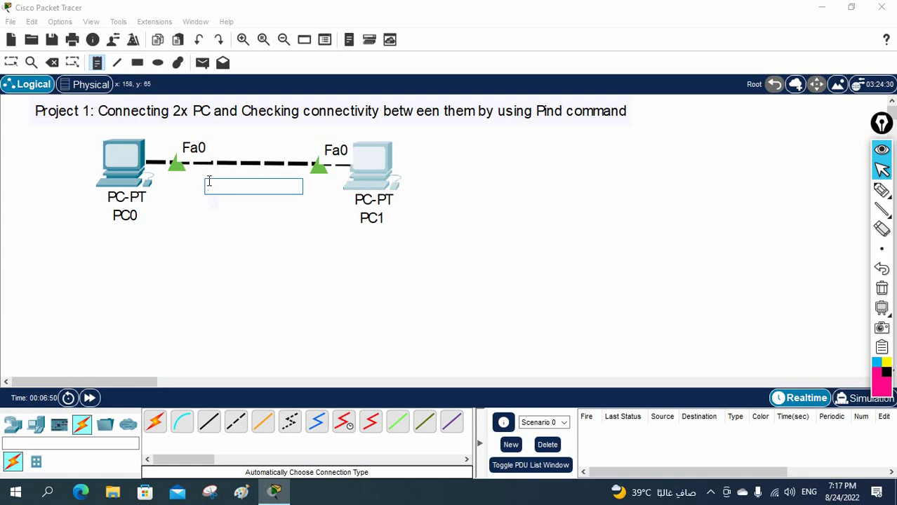
pyautogui.write('Cross')
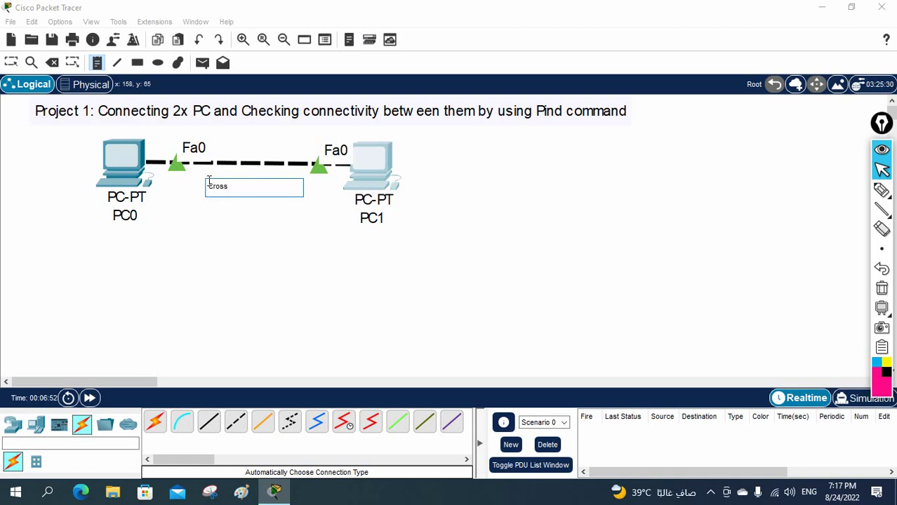
pyautogui.write(' Over Cable')
pyautogui.click(213, 238)
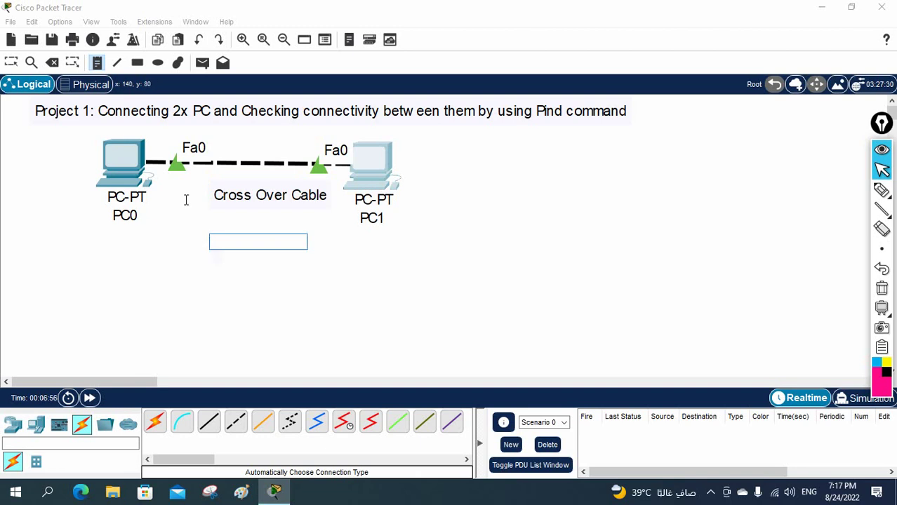
pyautogui.click(11, 63)
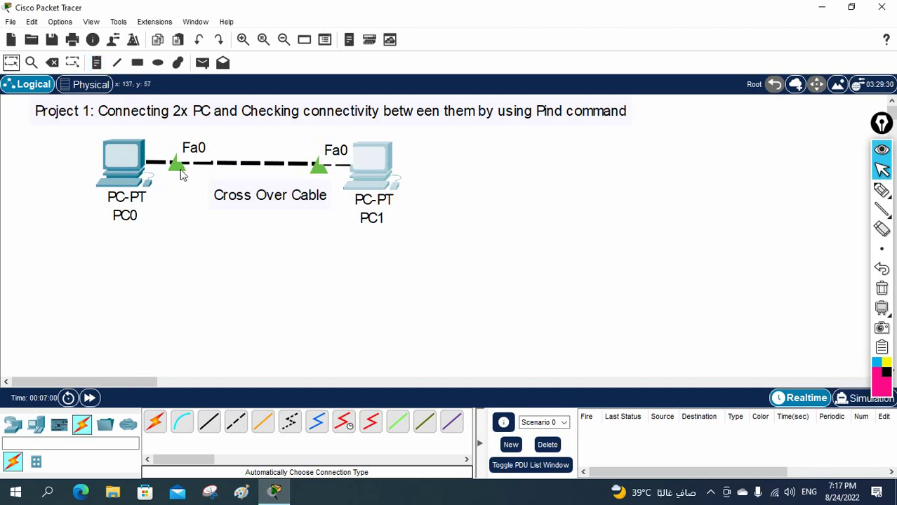
# Add the note "This green Colour mean device is ready to test" and place it beside PC1, under the title
pyautogui.click(97, 62)
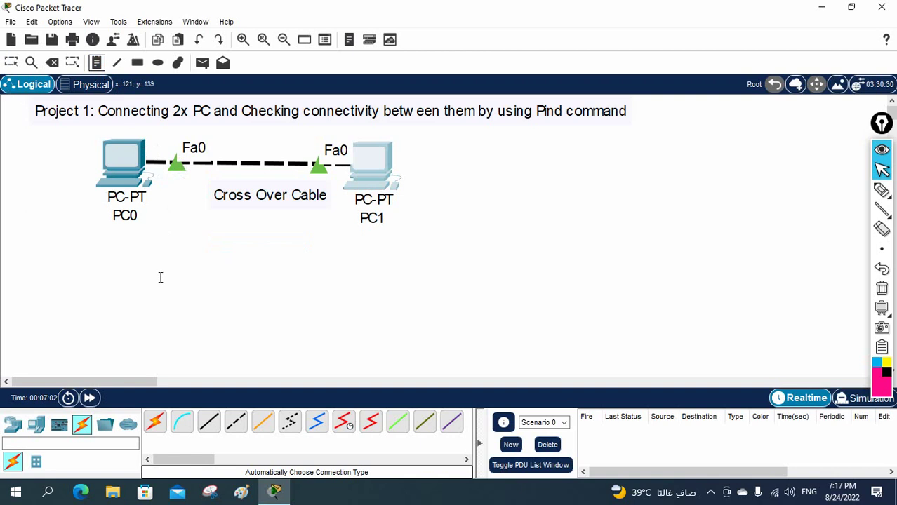
pyautogui.click(161, 273)
pyautogui.write('This r')
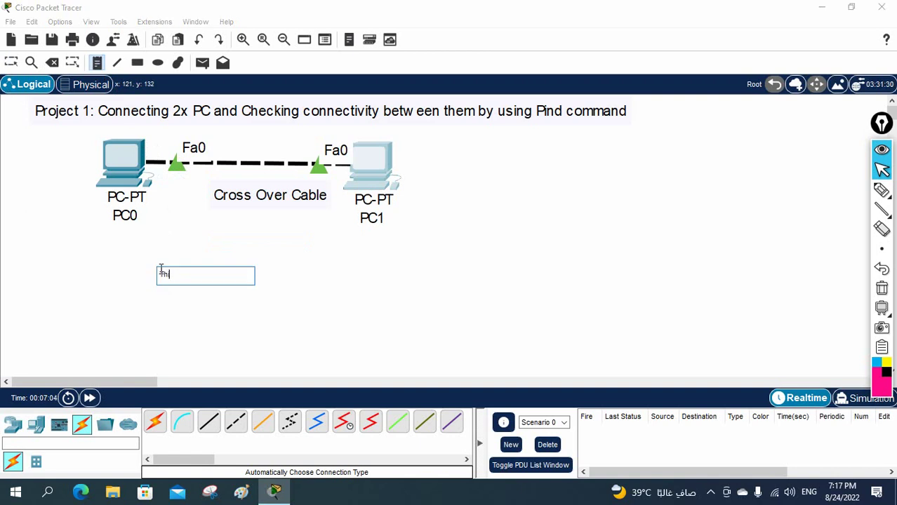
pyautogui.write('reen Colour mean device is')
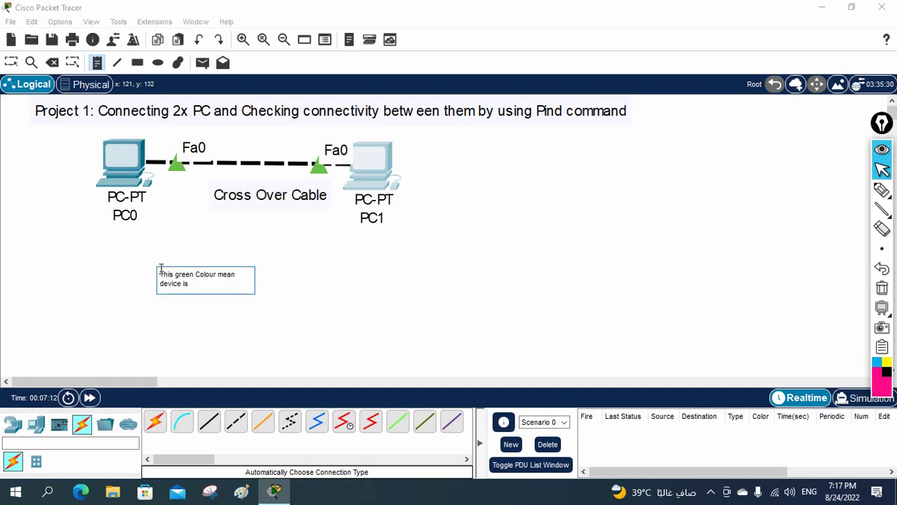
pyautogui.write(' ready to test')
pyautogui.click(322, 319)
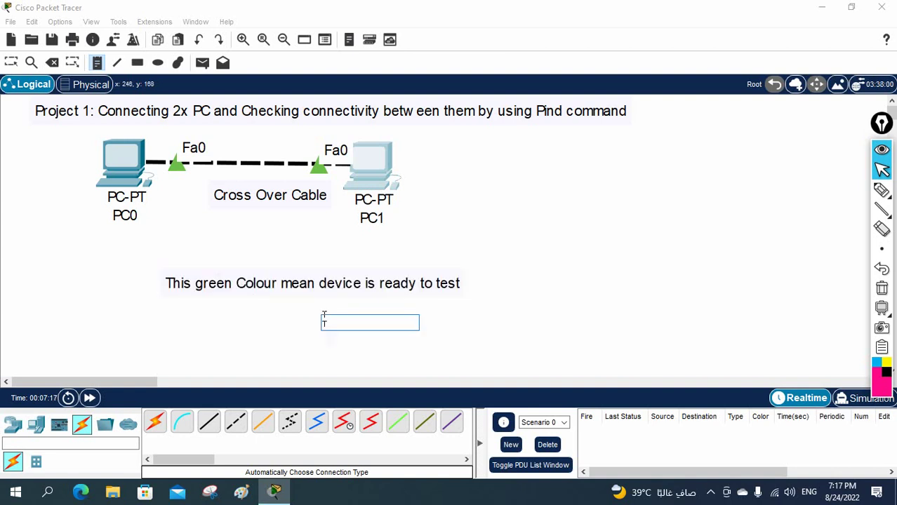
pyautogui.click(10, 64)
pyautogui.moveTo(256, 289); pyautogui.dragTo(525, 153)
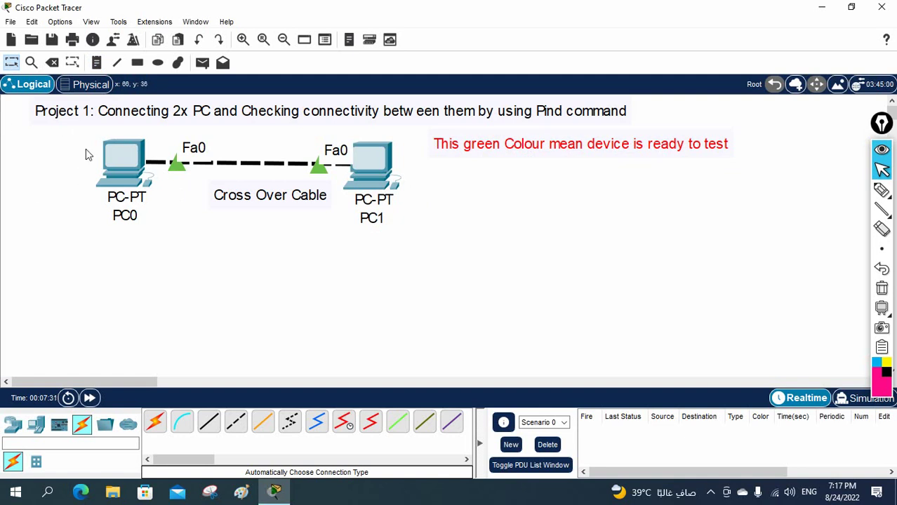
# Rename PC0 as 192.168.1.1/24 and PC1 as 192.168.1.2/24 using the name labels under the two devices
pyautogui.click(133, 217)
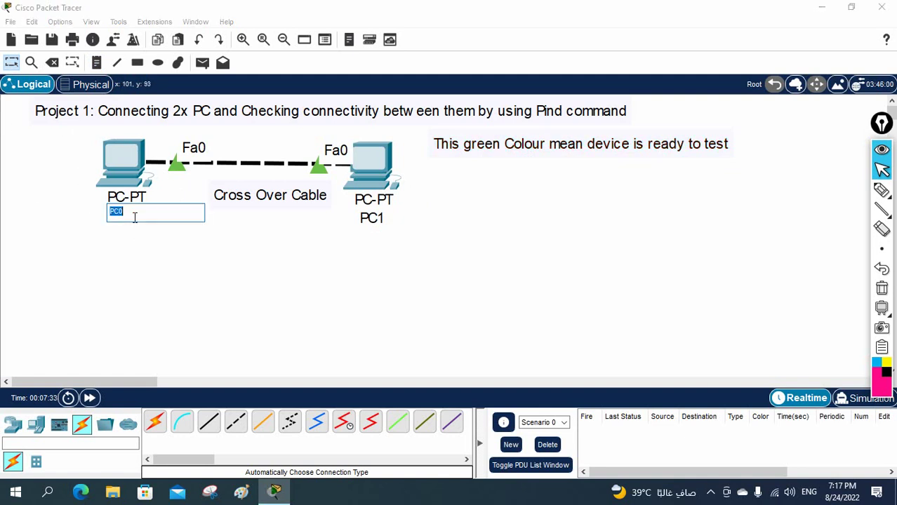
pyautogui.write('1')
pyautogui.write('92.168.1.1/24')
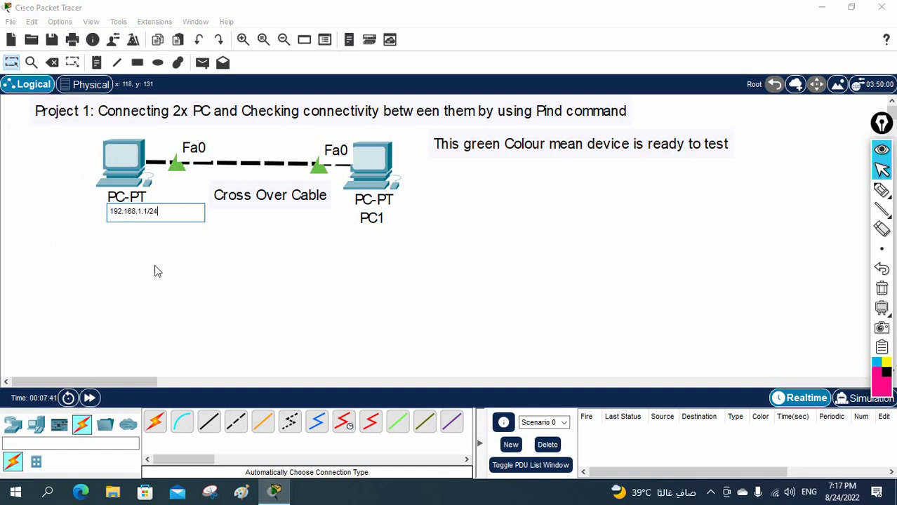
pyautogui.click(374, 218)
pyautogui.doubleClick(376, 219)
pyautogui.write('192.168.1.2/24')
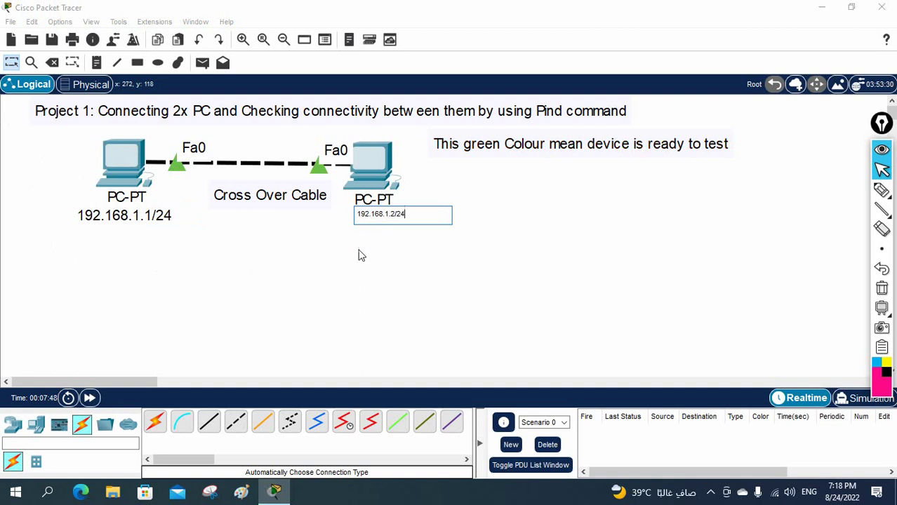
pyautogui.click(356, 266)
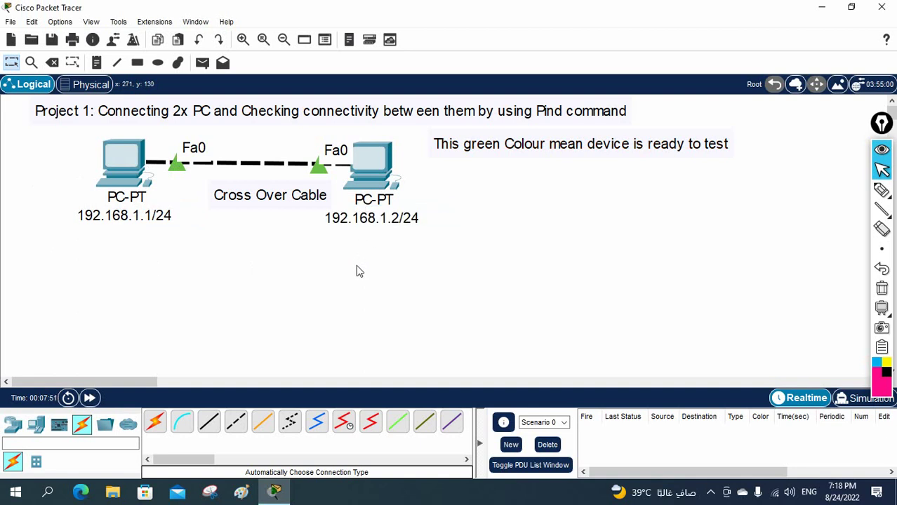
# Add the note "IP address for PC1" below the 192.168.1.1/24 label
pyautogui.click(96, 63)
pyautogui.click(62, 232)
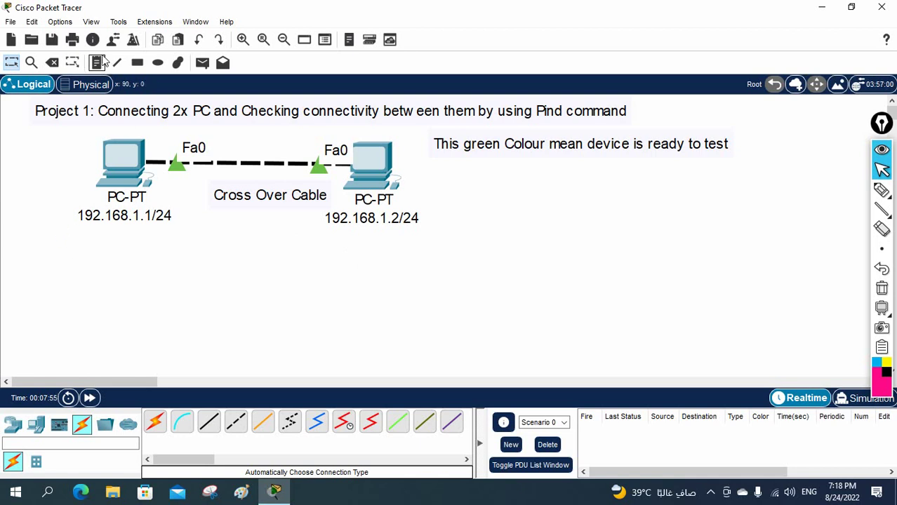
pyautogui.click(65, 230)
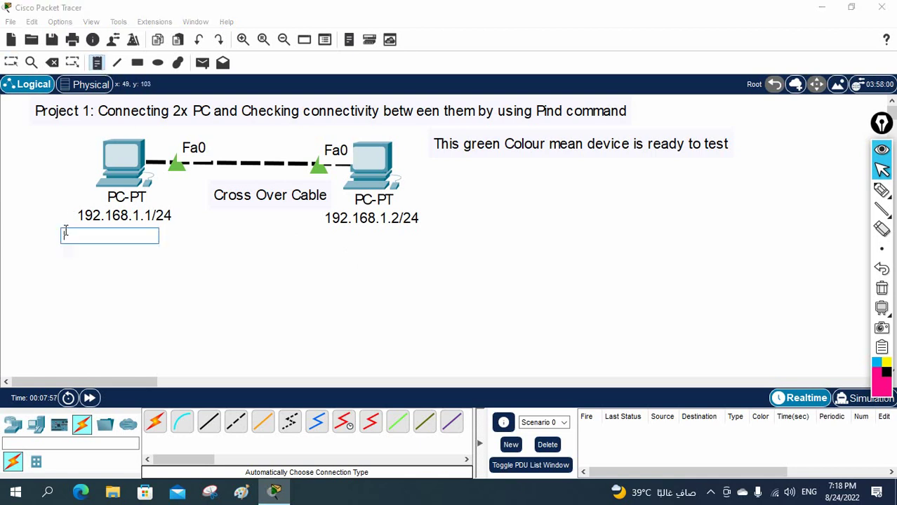
pyautogui.write('IP address for PC1')
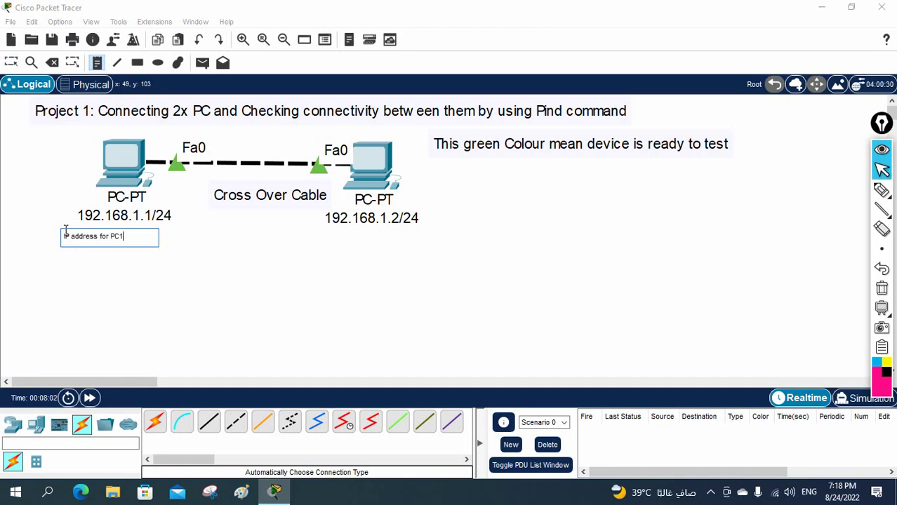
# Copy the note's text into a second note below the 192.168.1.2/24 label, changing it to "IP address for PC2"
pyautogui.hotkey('ctrl', 'a')
pyautogui.hotkey('ctrl', 'c')
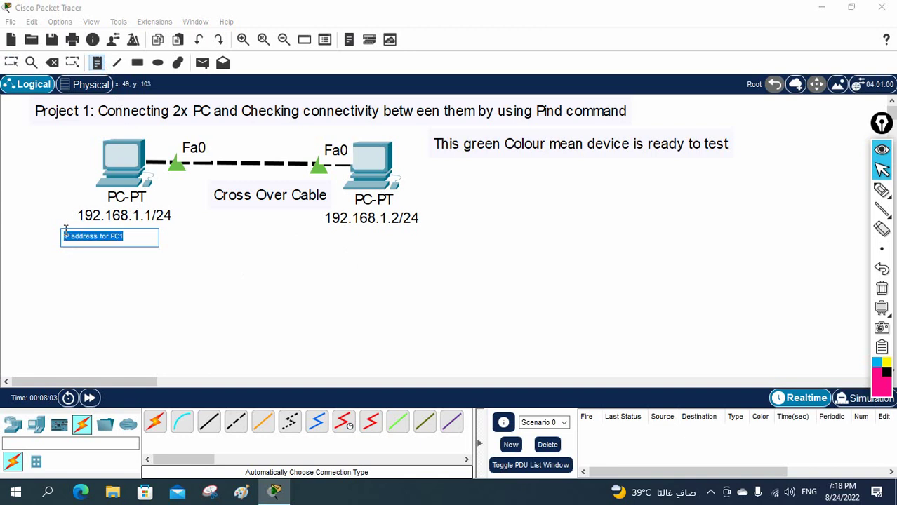
pyautogui.click(349, 257)
pyautogui.click(334, 241)
pyautogui.hotkey('ctrl', 'v')
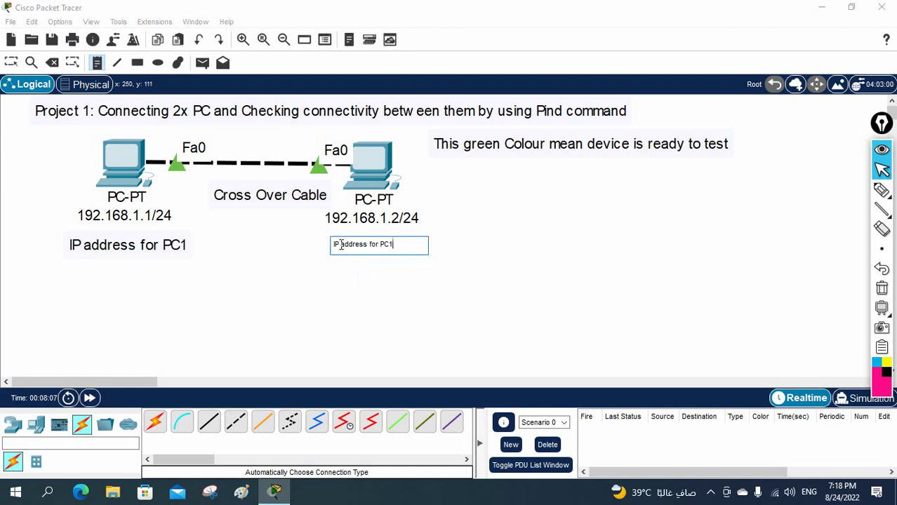
pyautogui.click(336, 319)
pyautogui.click(11, 64)
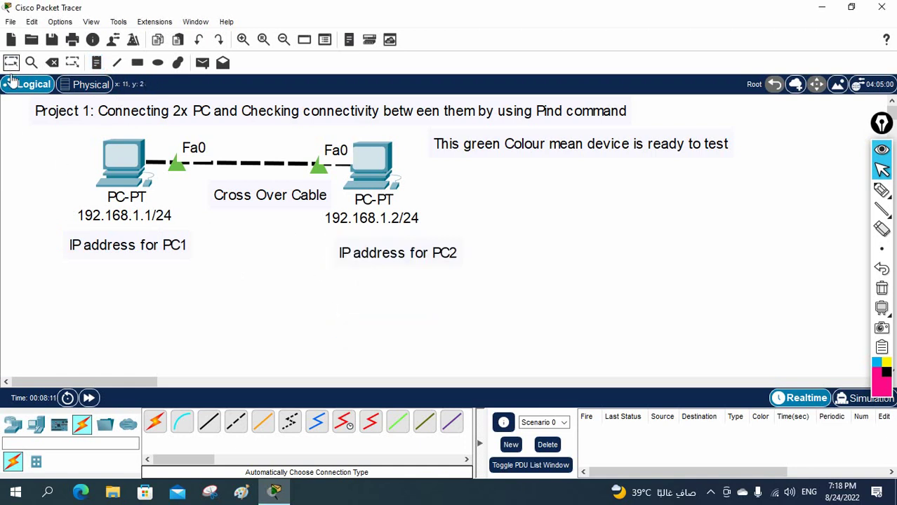
# Move the two IP address notes closer beneath the address labels of their PCs
pyautogui.moveTo(140, 247)
pyautogui.mouseDown()
pyautogui.moveTo(131, 239)
pyautogui.moveTo(142, 240)
pyautogui.mouseUp()
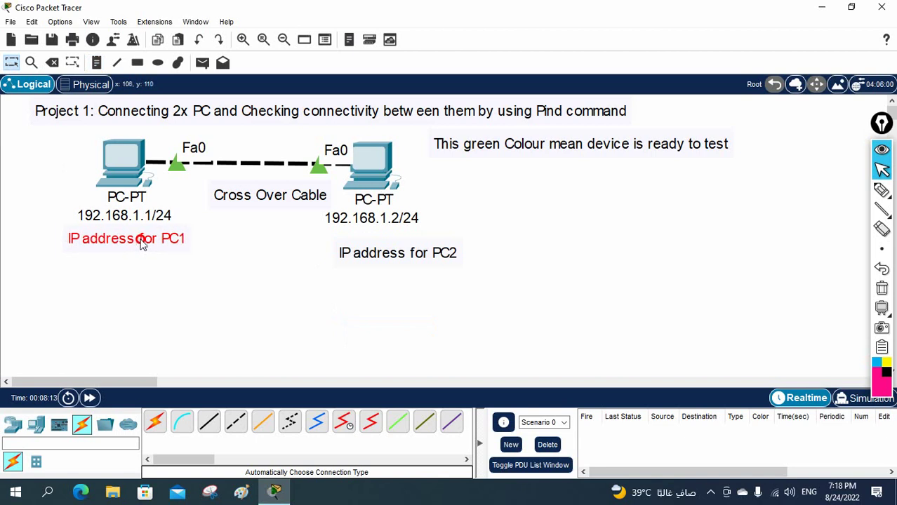
pyautogui.moveTo(368, 259)
pyautogui.mouseDown()
pyautogui.moveTo(347, 247)
pyautogui.moveTo(353, 253)
pyautogui.mouseUp()
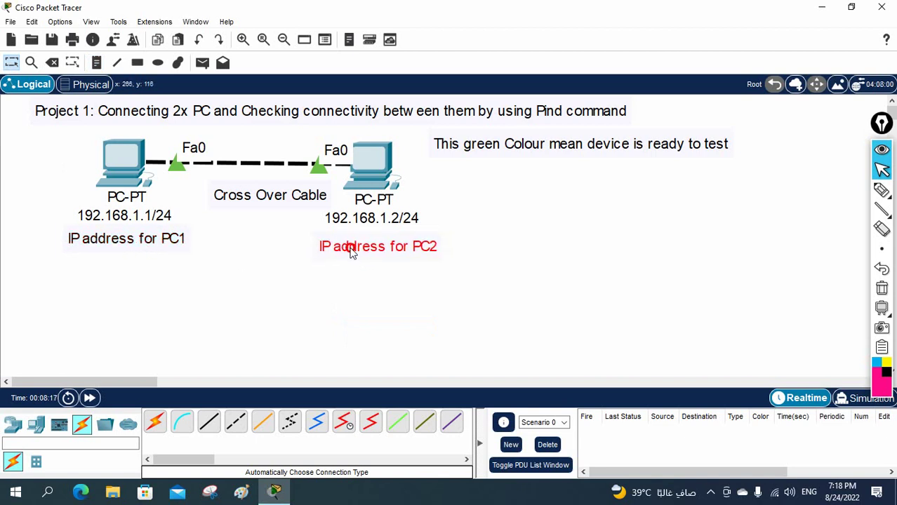
pyautogui.click(438, 318)
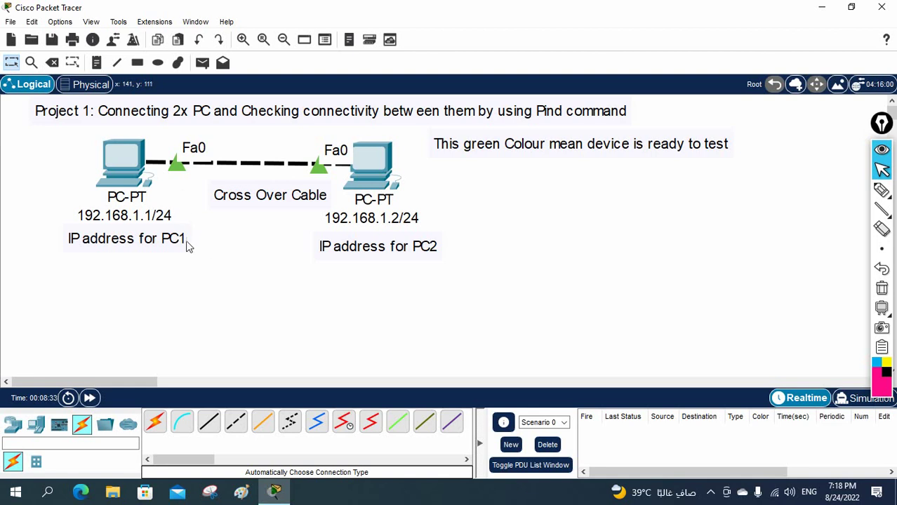
# Configure the 192.168.1.1/24 PC with static IPv4 address 192.168.1.1 and subnet mask 255.255.255.0, and close its window
pyautogui.click(115, 154)
pyautogui.click(317, 45)
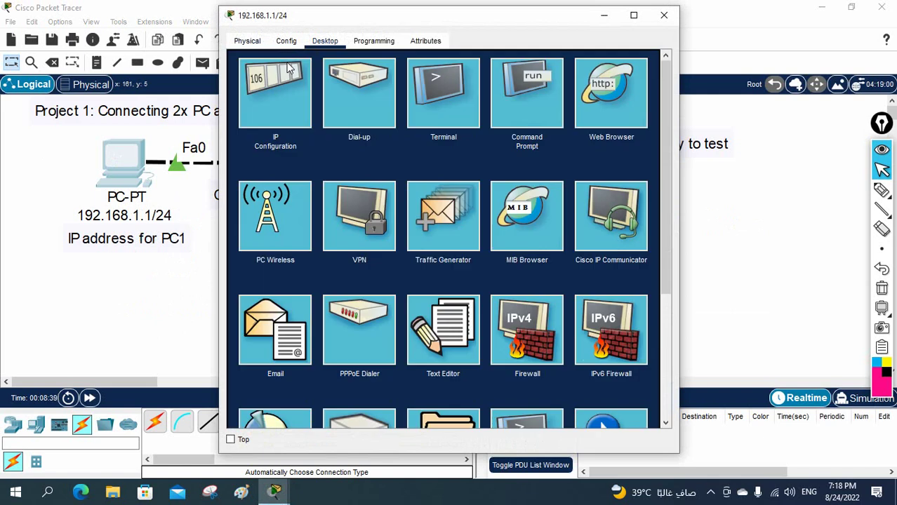
pyautogui.click(276, 73)
pyautogui.click(425, 134)
pyautogui.write('192.168.1.1')
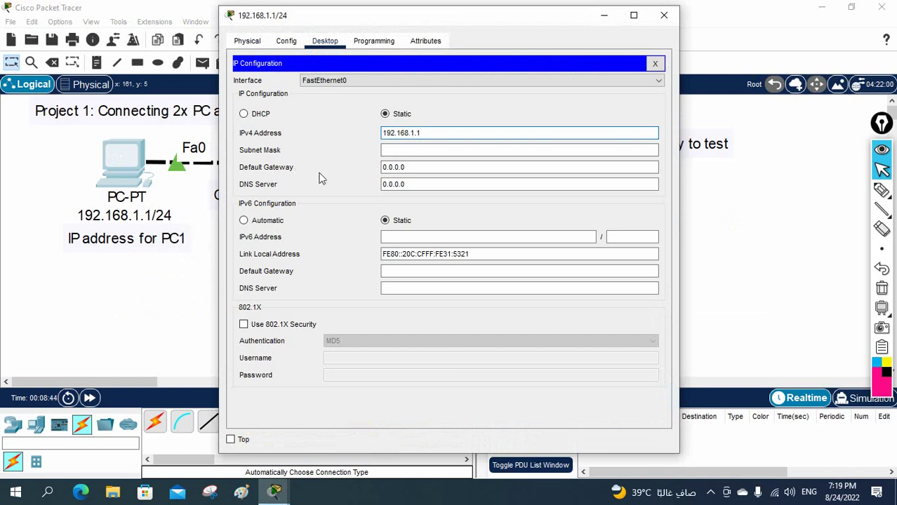
pyautogui.press('Tab')
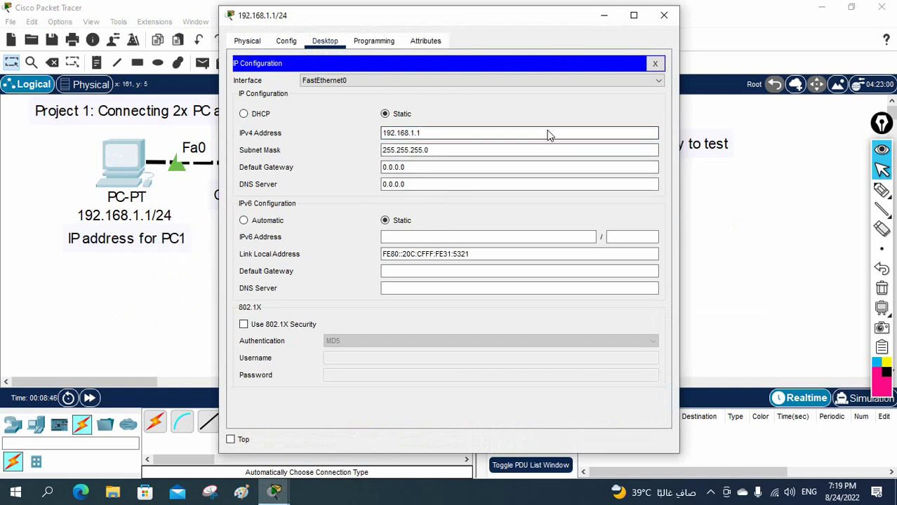
pyautogui.click(655, 63)
pyautogui.click(664, 15)
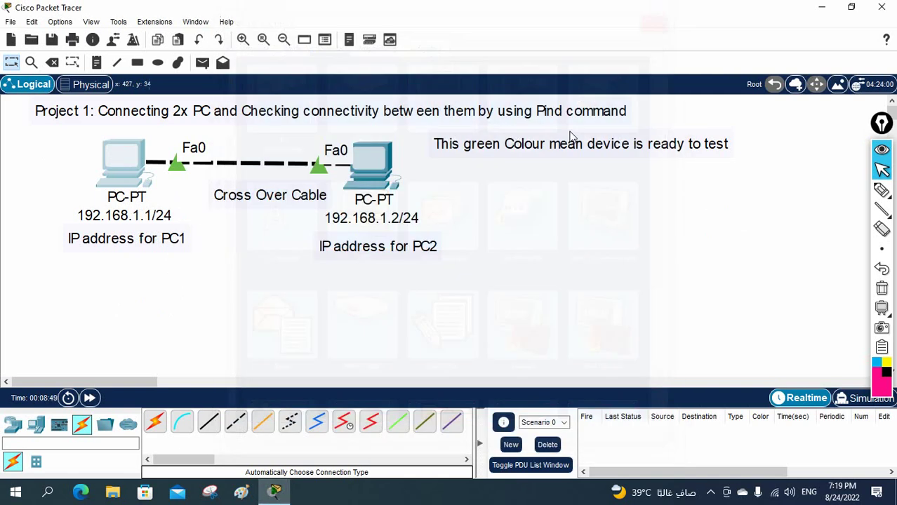
# Configure the 192.168.1.2/24 PC with static IPv4 address 192.168.1.2 and subnet mask 255.255.255.0, and close its window
pyautogui.click(369, 161)
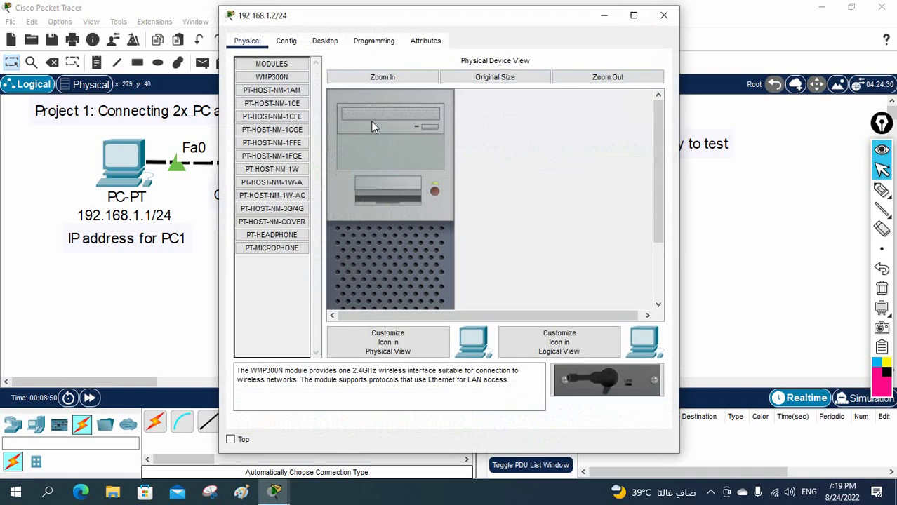
pyautogui.click(324, 41)
pyautogui.click(273, 92)
pyautogui.click(409, 133)
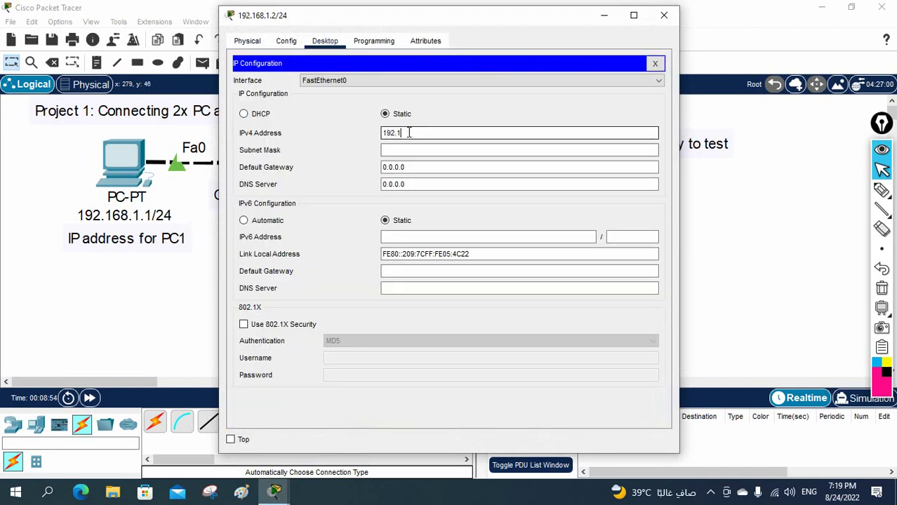
pyautogui.click(397, 150)
pyautogui.click(468, 183)
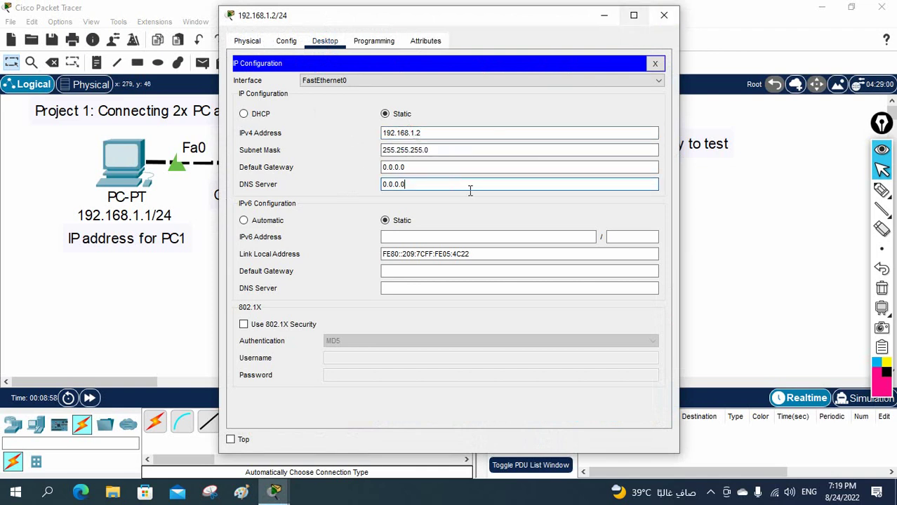
pyautogui.click(661, 15)
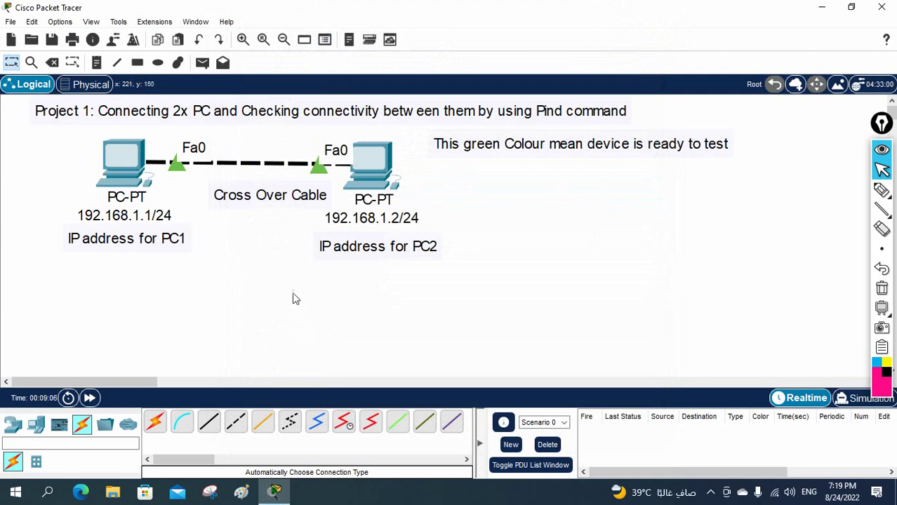
# Ping 192.168.1.2 from the command prompt of the 192.168.1.1/24 PC, keeping the topology in view, and close its window
pyautogui.click(147, 156)
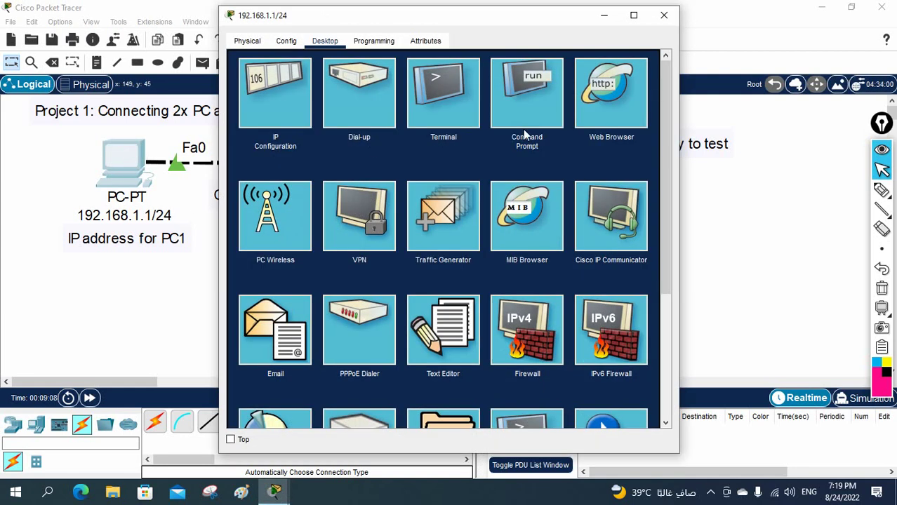
pyautogui.click(525, 135)
pyautogui.moveTo(513, 16); pyautogui.dragTo(738, 105)
pyautogui.click(655, 237)
pyautogui.write('ping')
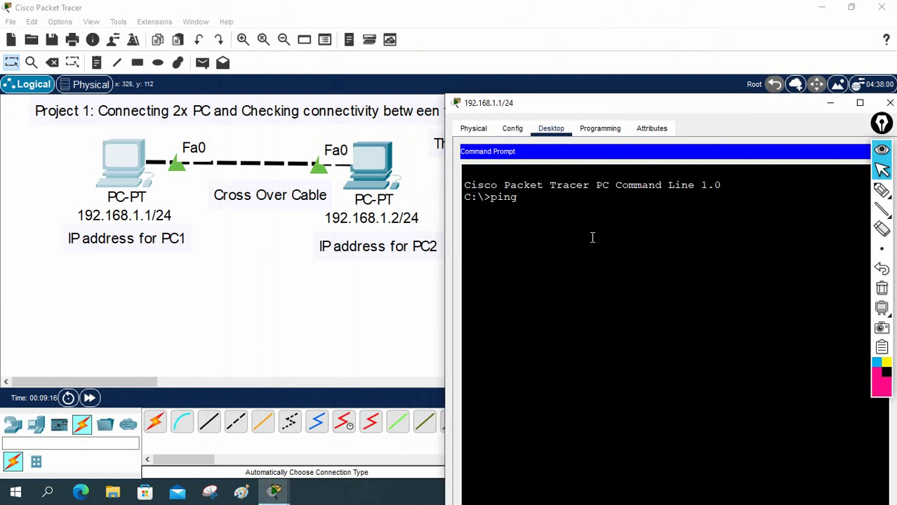
pyautogui.write(' 192.168.1.2')
pyautogui.press('Return')
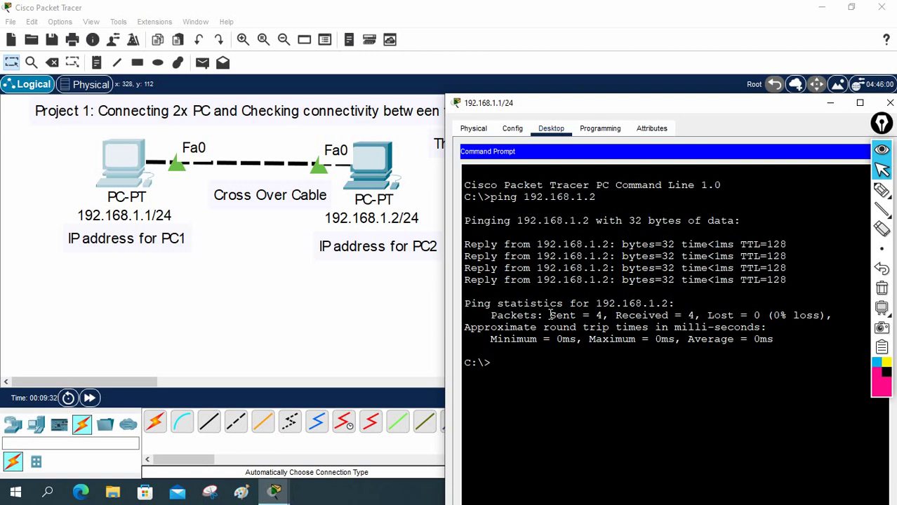
pyautogui.click(890, 102)
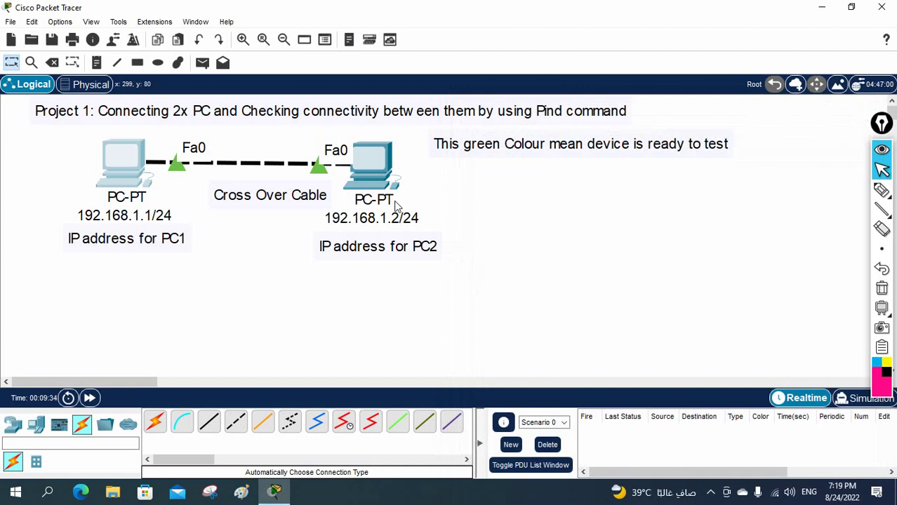
# Ping 192.168.1.1 from the command prompt of the 192.168.1.2/24 PC, keeping the topology in view, and close its window
pyautogui.click(377, 162)
pyautogui.click(537, 109)
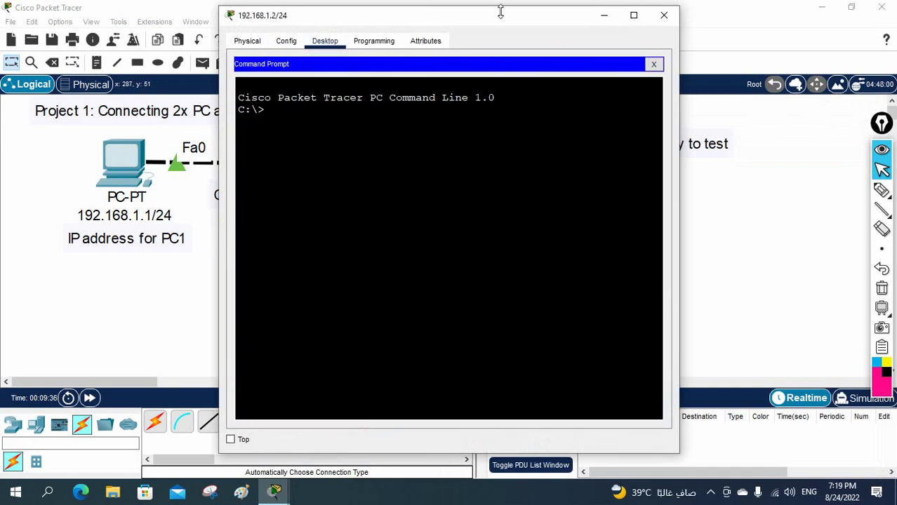
pyautogui.moveTo(501, 21); pyautogui.dragTo(704, 73)
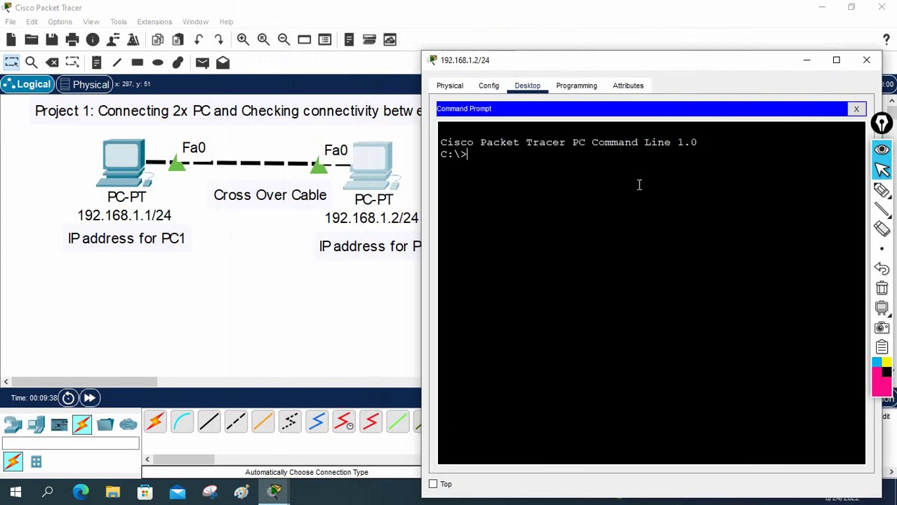
pyautogui.write('ping 192.16')
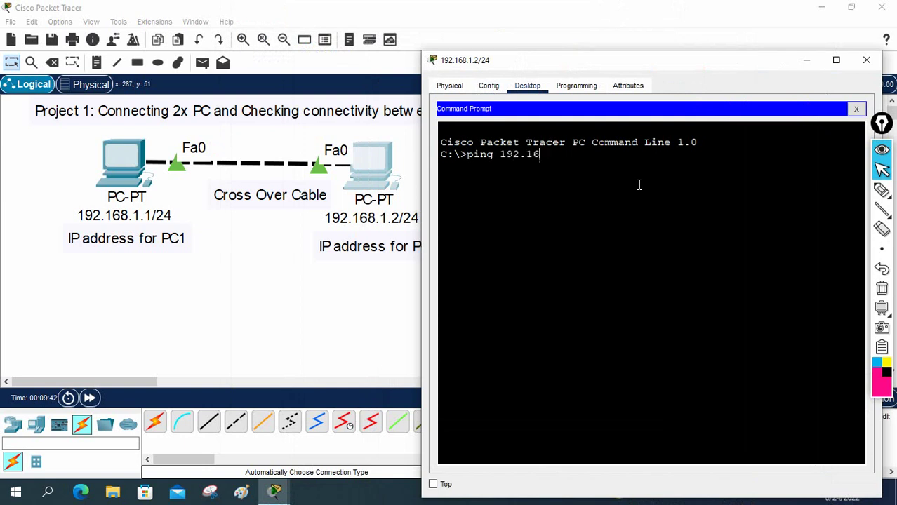
pyautogui.write('8.1.1')
pyautogui.press('Return')
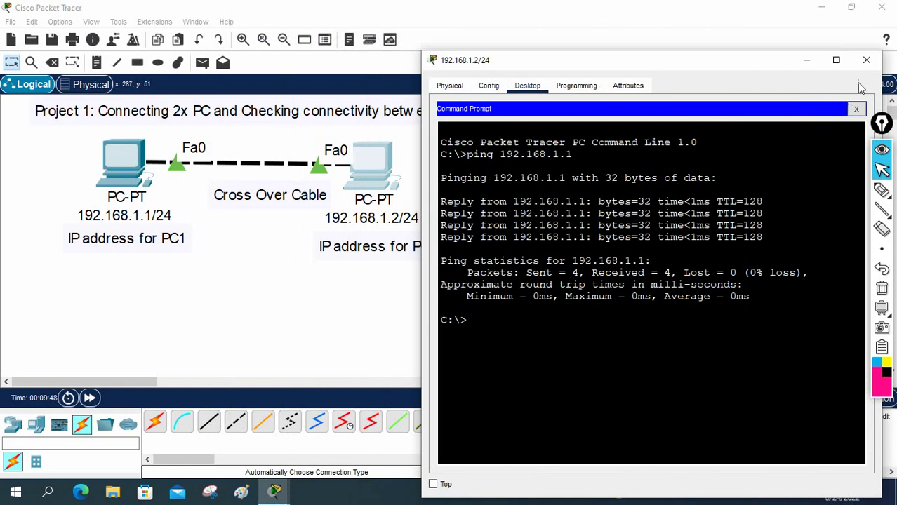
pyautogui.click(866, 61)
# Switch to Simulation mode and add a simple PDU from the 192.168.1.1/24 PC to the 192.168.1.2/24 PC
pyautogui.click(852, 402)
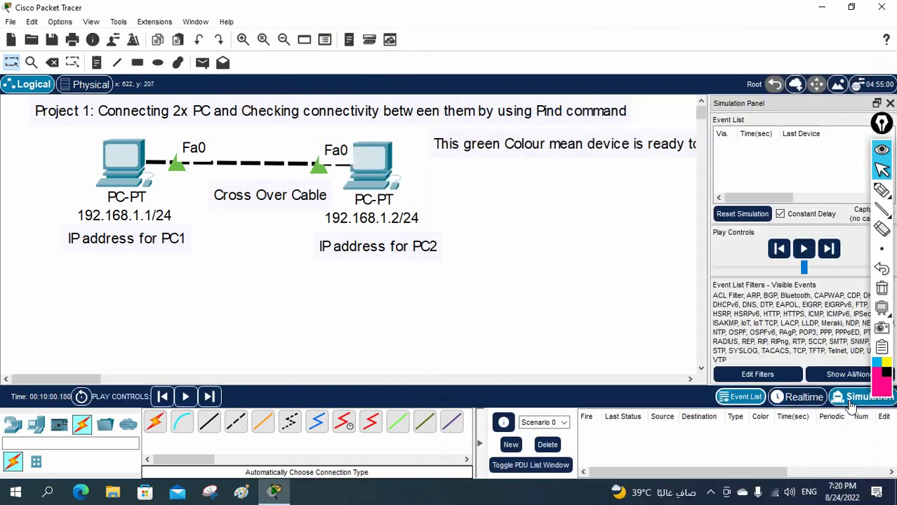
pyautogui.click(202, 63)
pyautogui.click(130, 160)
pyautogui.click(368, 160)
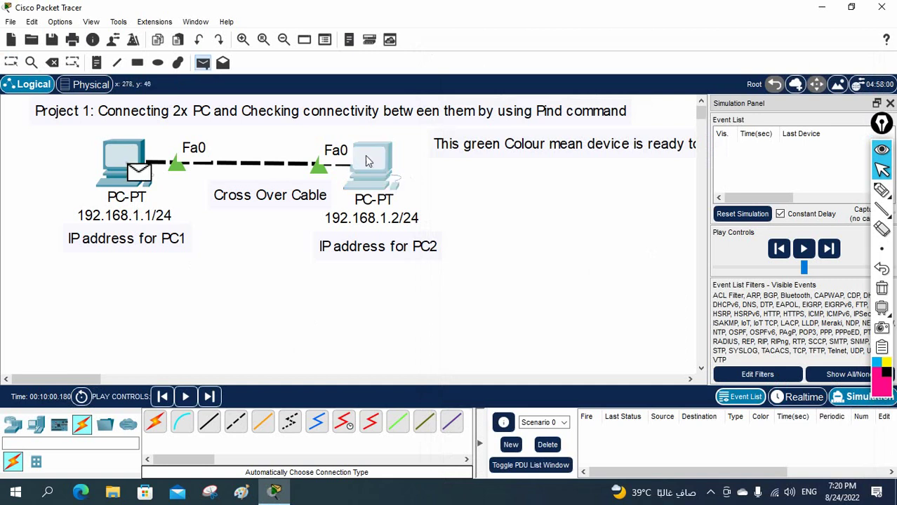
# Advance the simulation event by event to carry the PDU to the 192.168.1.2/24 PC and its reply back
pyautogui.click(210, 397)
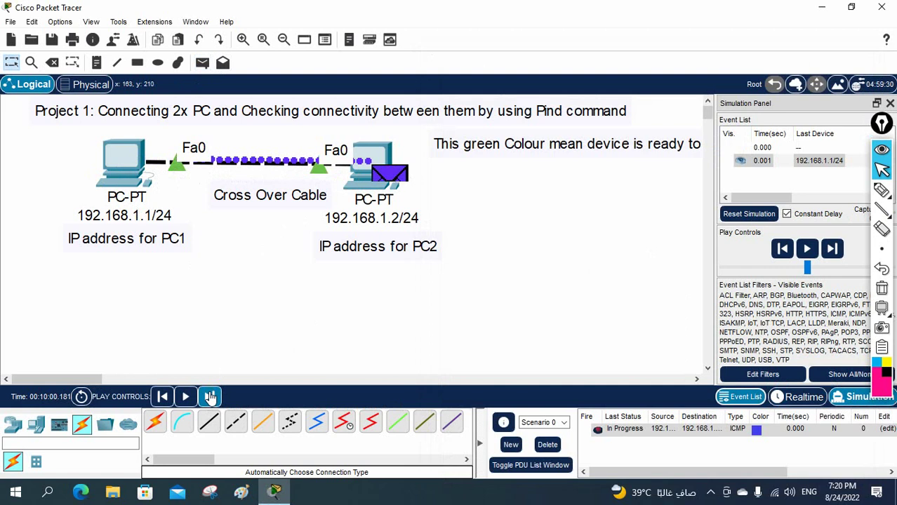
pyautogui.click(209, 397)
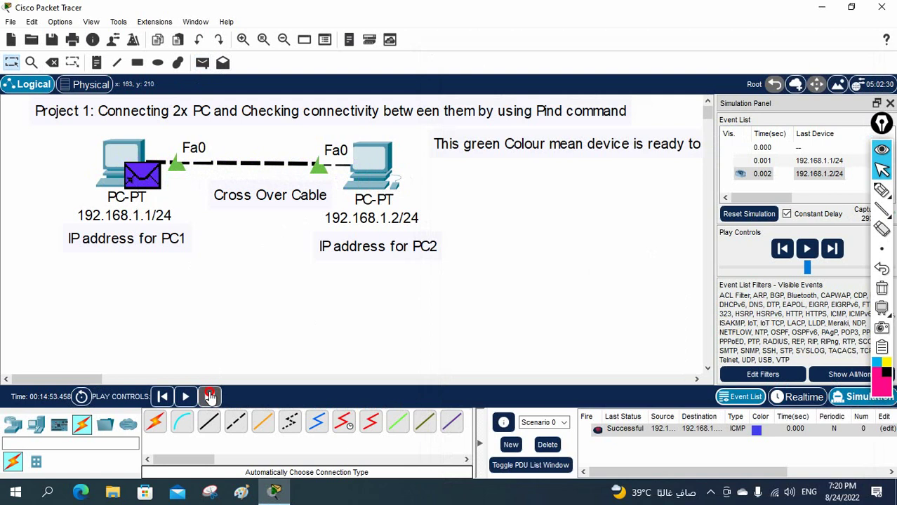
pyautogui.click(209, 398)
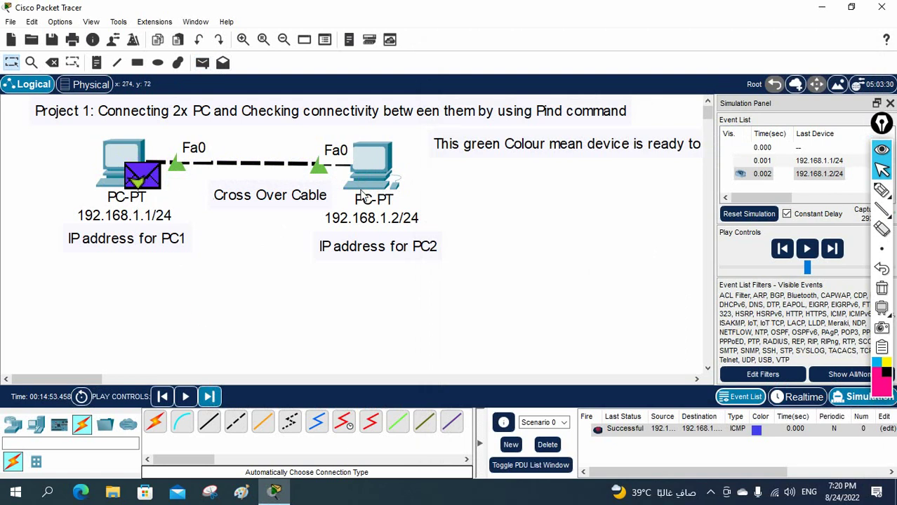
pyautogui.click(212, 397)
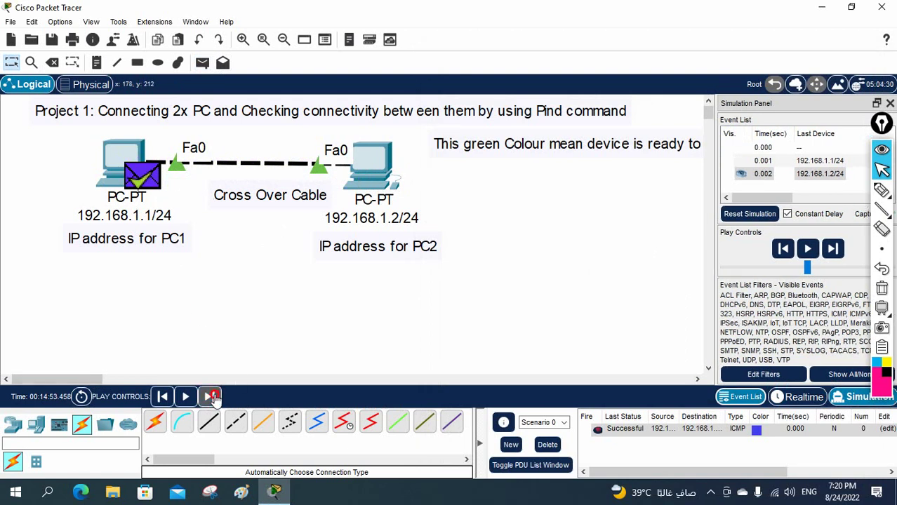
# Examine the inbound PDU details of the reply received at the 192.168.1.1/24 PC and close the PDU information window
pyautogui.click(148, 175)
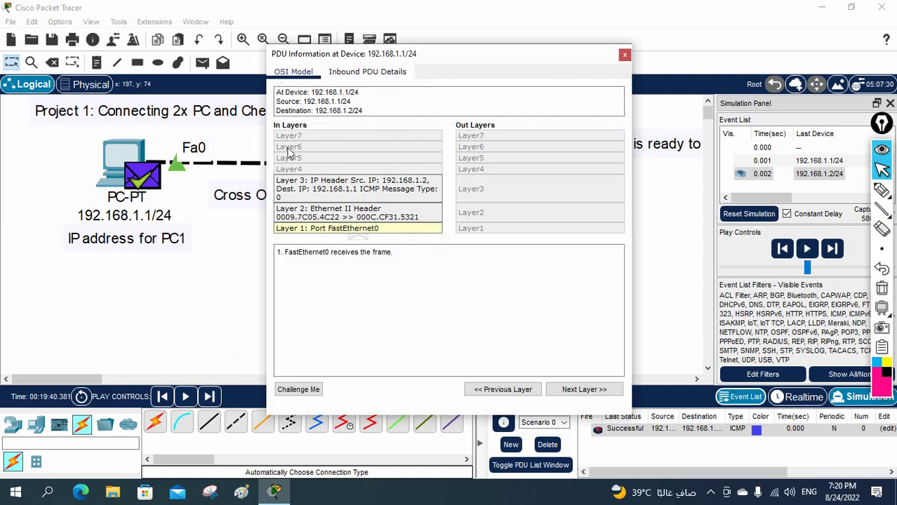
pyautogui.click(322, 79)
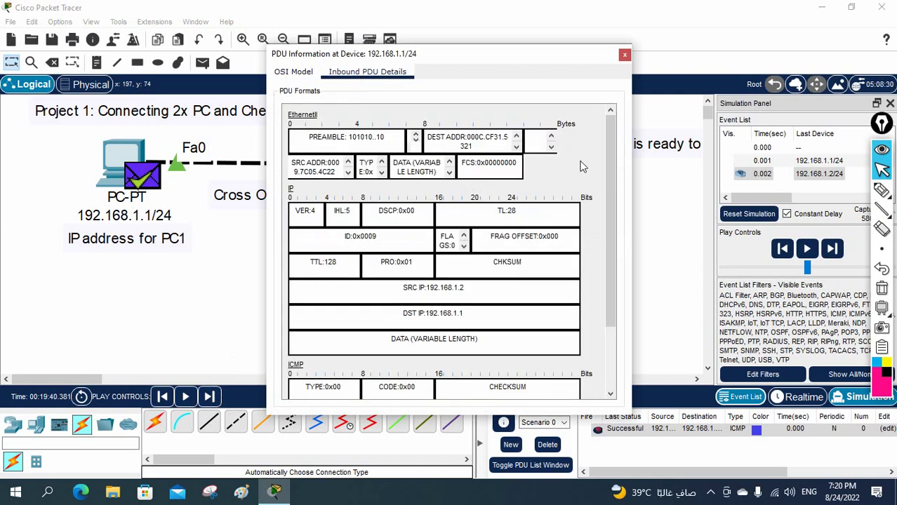
pyautogui.moveTo(635, 154); pyautogui.dragTo(826, 154)
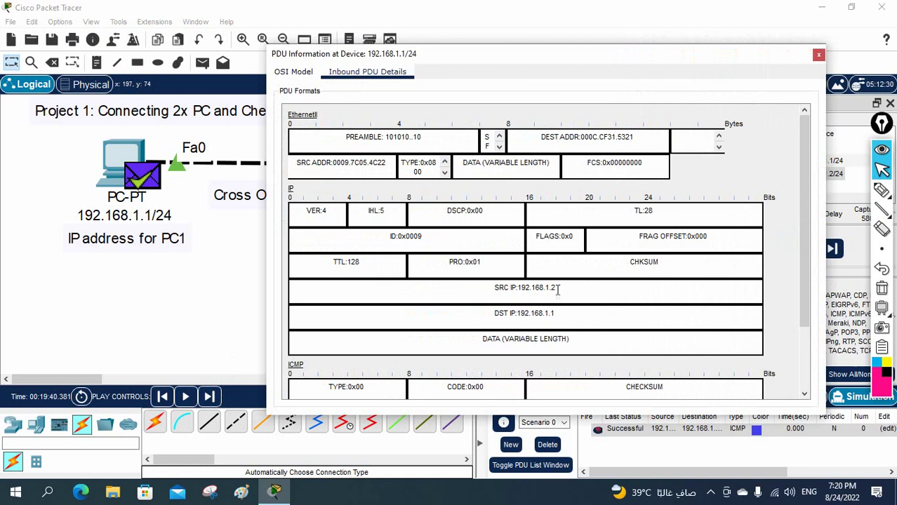
pyautogui.scroll(-3, 558, 289)
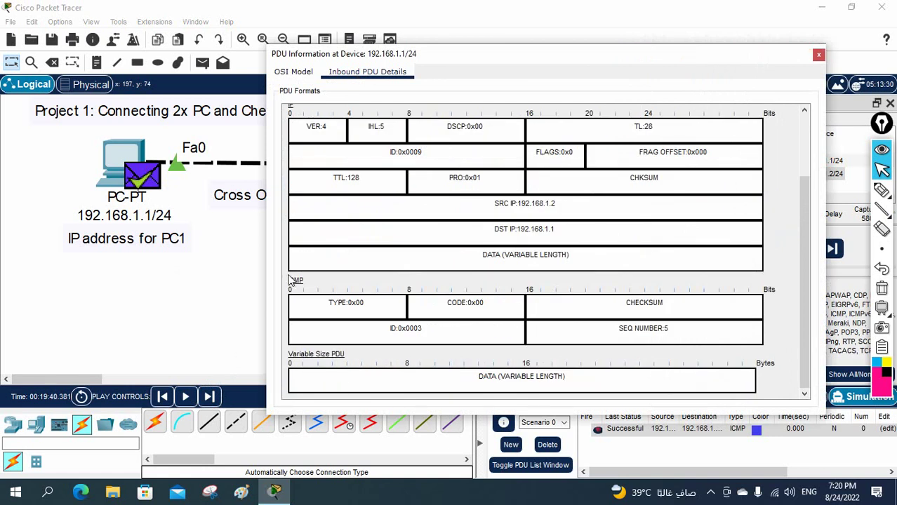
pyautogui.click(818, 54)
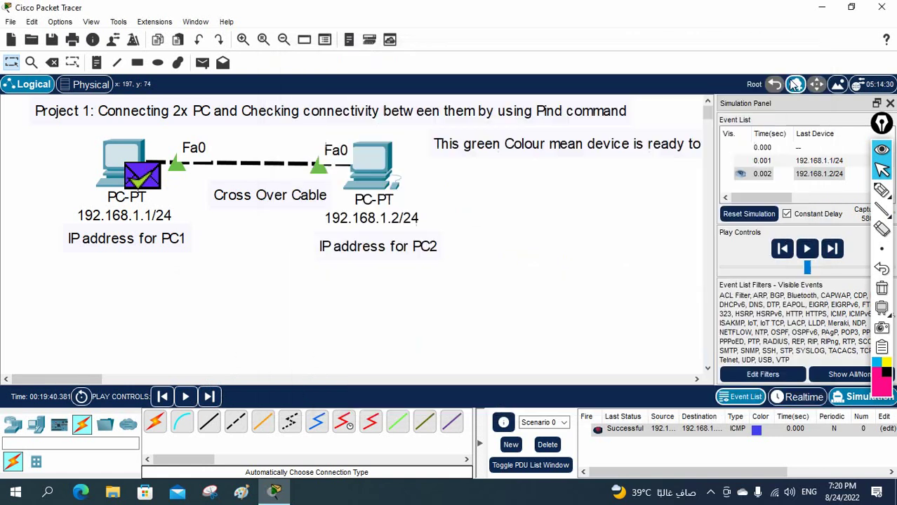
# Delete Scenario 0's existing PDU and add a simple PDU from the 192.168.1.1/24 PC to the 192.168.1.2/24 PC
pyautogui.click(548, 445)
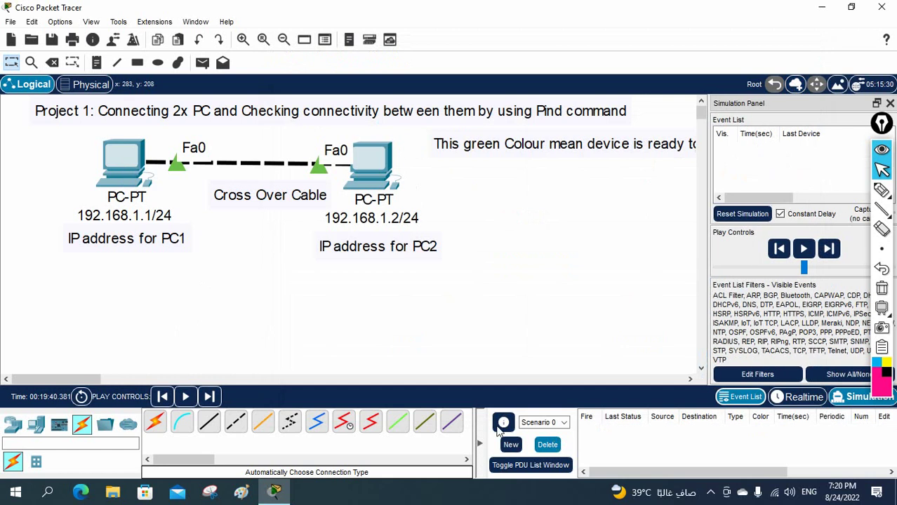
pyautogui.click(202, 62)
pyautogui.click(137, 160)
pyautogui.click(363, 179)
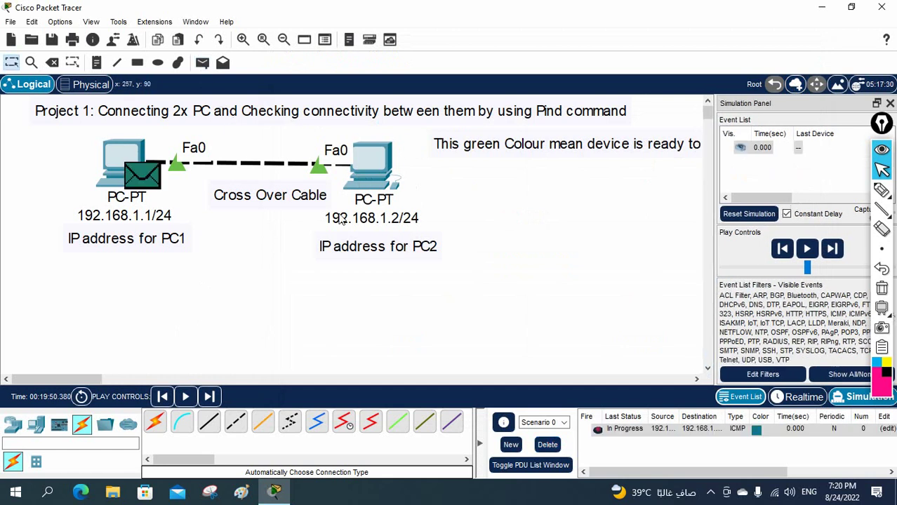
# Examine the outbound PDU details of the new packet at the 192.168.1.1/24 PC and close the PDU information window
pyautogui.click(151, 183)
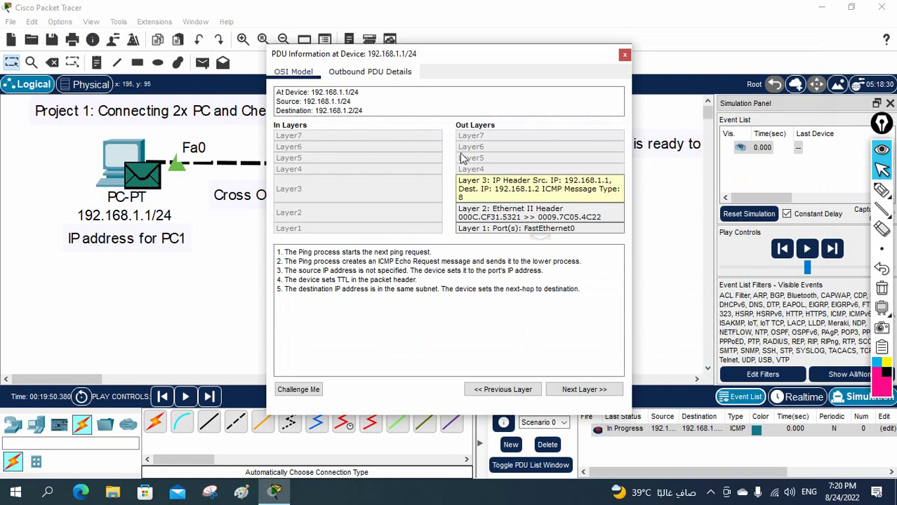
pyautogui.click(379, 77)
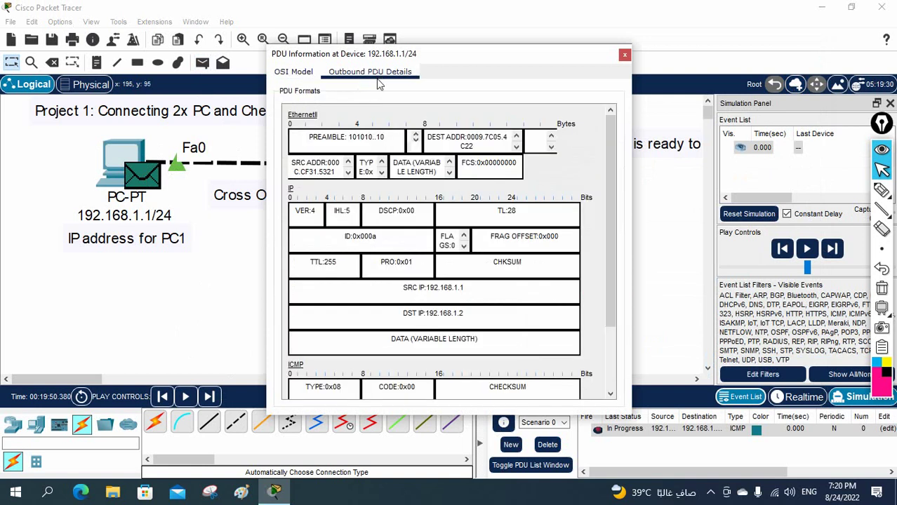
pyautogui.moveTo(272, 179); pyautogui.dragTo(2, 181)
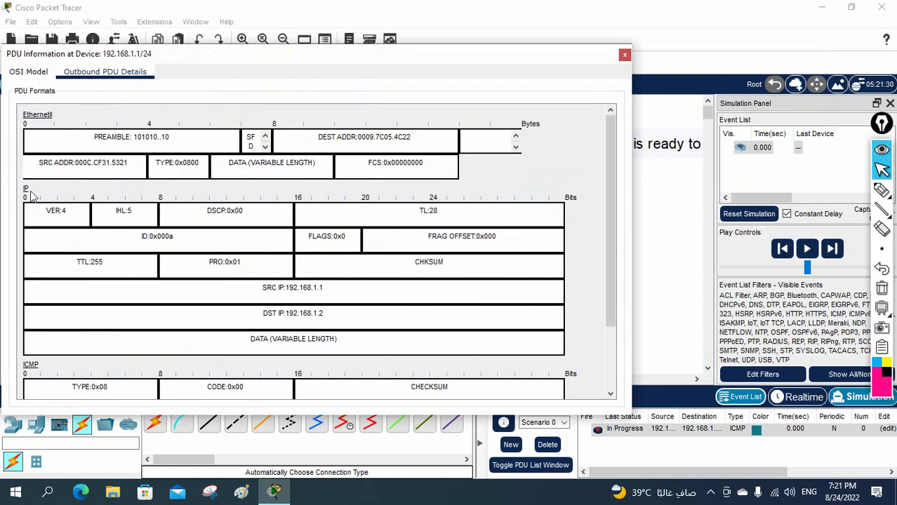
pyautogui.scroll(-3, 48, 214)
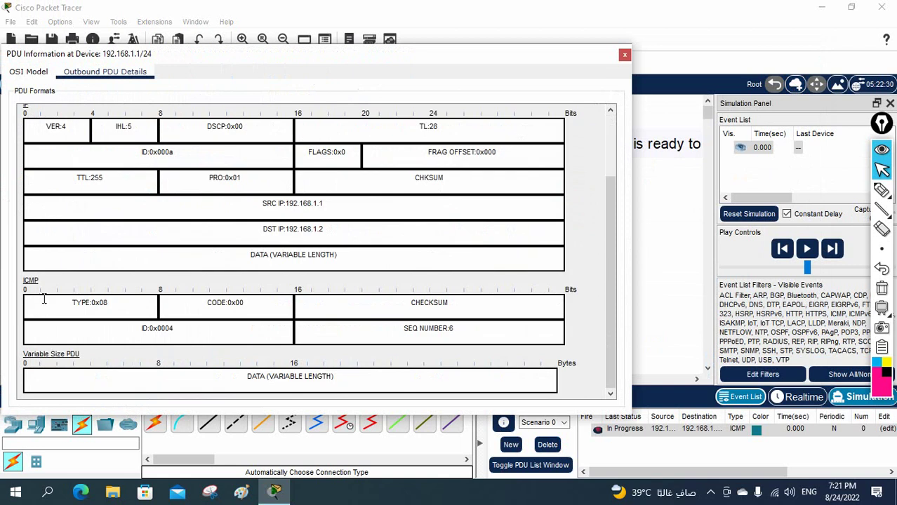
pyautogui.click(624, 56)
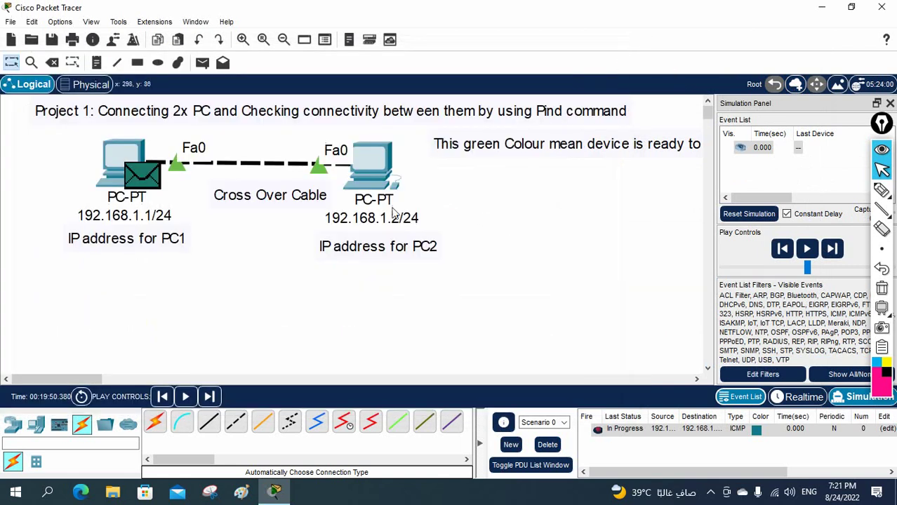
# Advance the simulation one event and examine the source and destination IPs in the inbound PDU details at the 192.168.1.2/24 PC
pyautogui.click(209, 396)
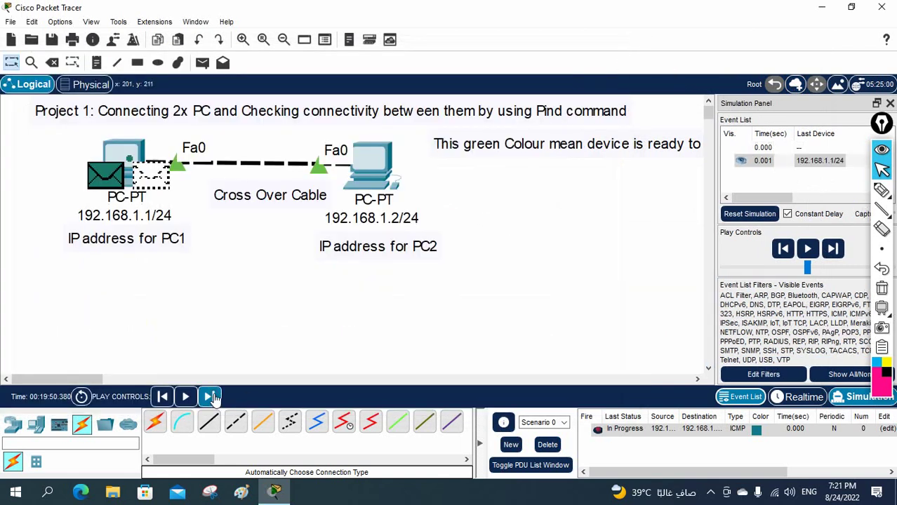
pyautogui.click(379, 177)
pyautogui.click(372, 76)
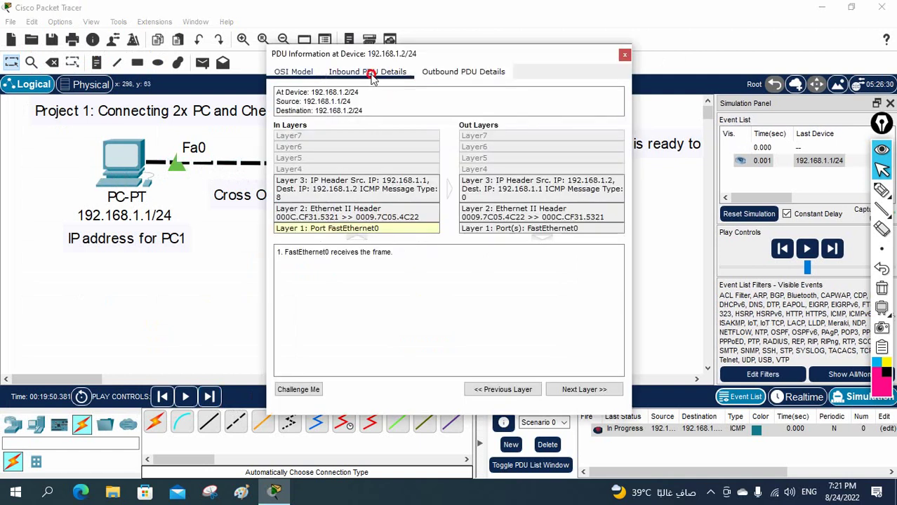
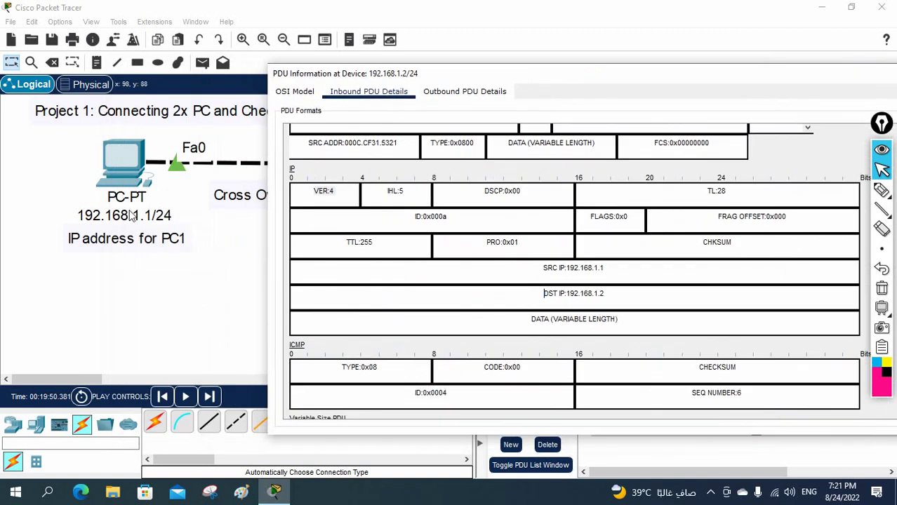
pyautogui.moveTo(372, 79); pyautogui.dragTo(504, 130)
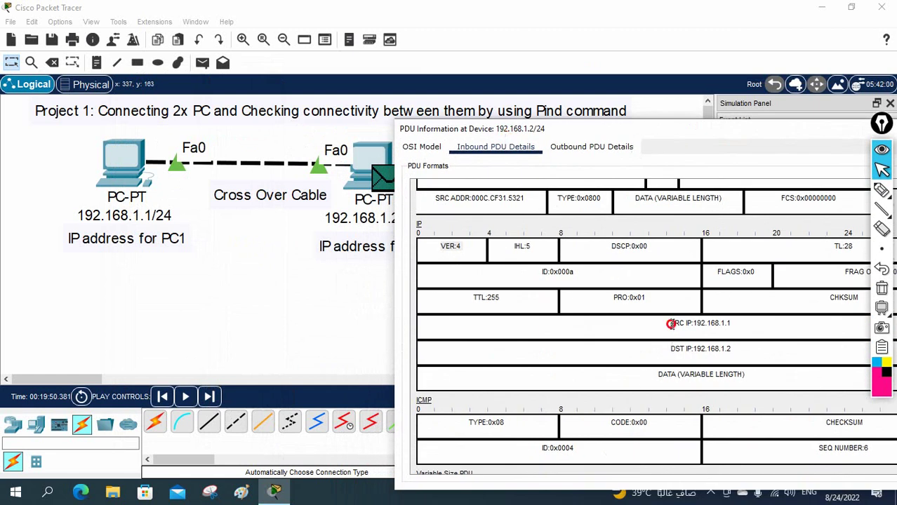
pyautogui.moveTo(671, 323); pyautogui.dragTo(706, 323)
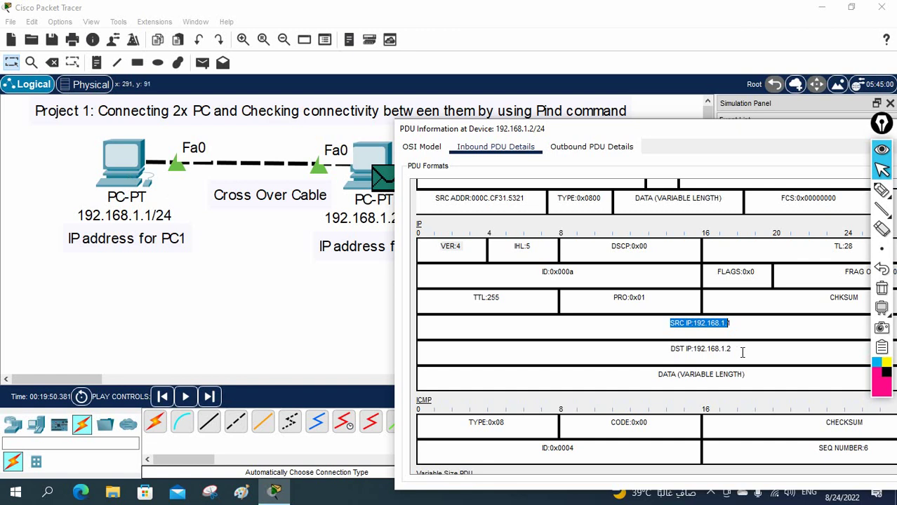
pyautogui.moveTo(736, 350); pyautogui.dragTo(670, 350)
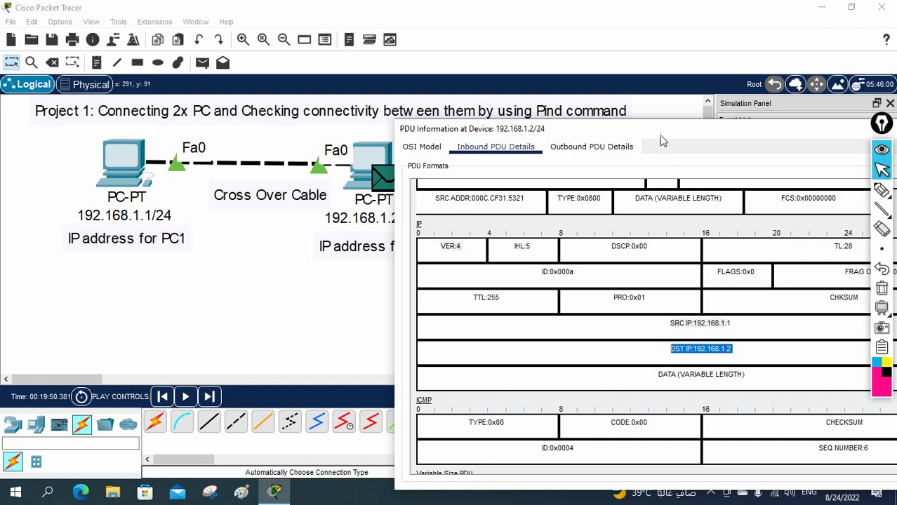
# Examine the destination and source MAC addresses in the Ethernet II header of the inbound PDU, keeping its whole window in view
pyautogui.moveTo(663, 141); pyautogui.dragTo(479, 116)
pyautogui.scroll(1, 533, 256)
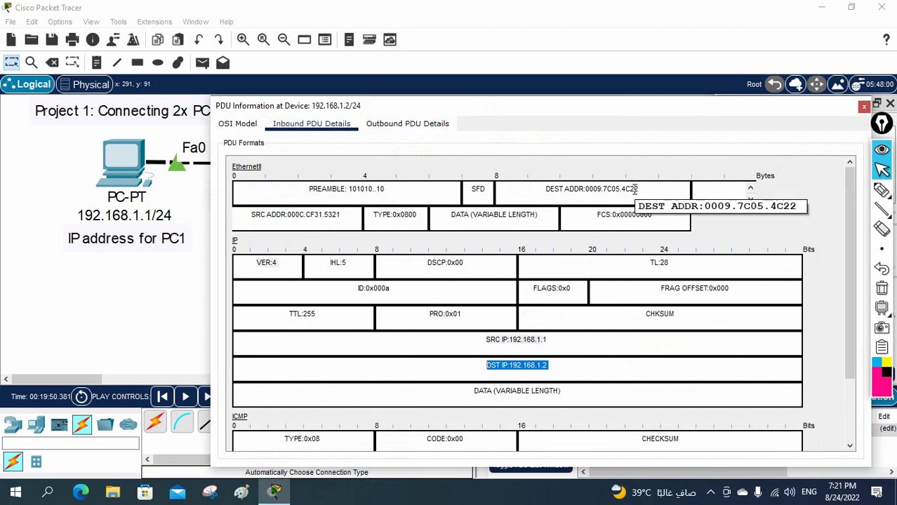
pyautogui.moveTo(647, 189); pyautogui.dragTo(541, 192)
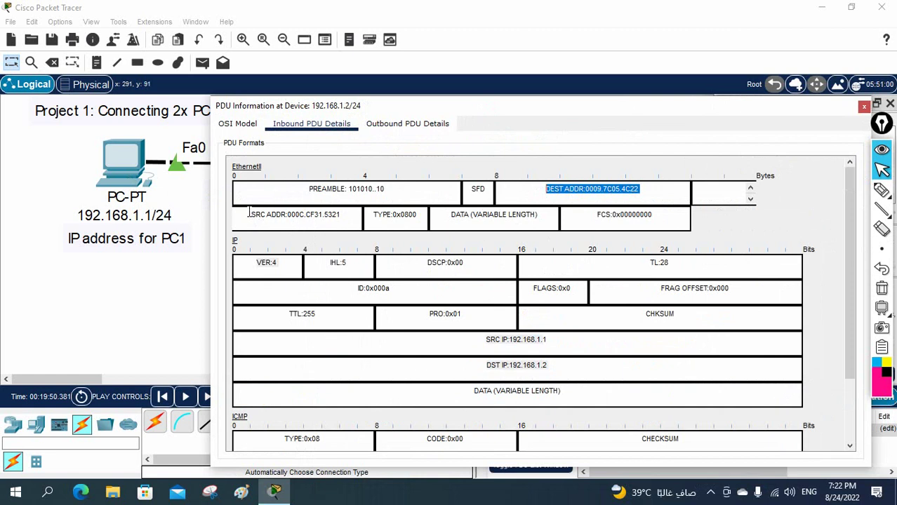
pyautogui.moveTo(249, 213); pyautogui.dragTo(348, 213)
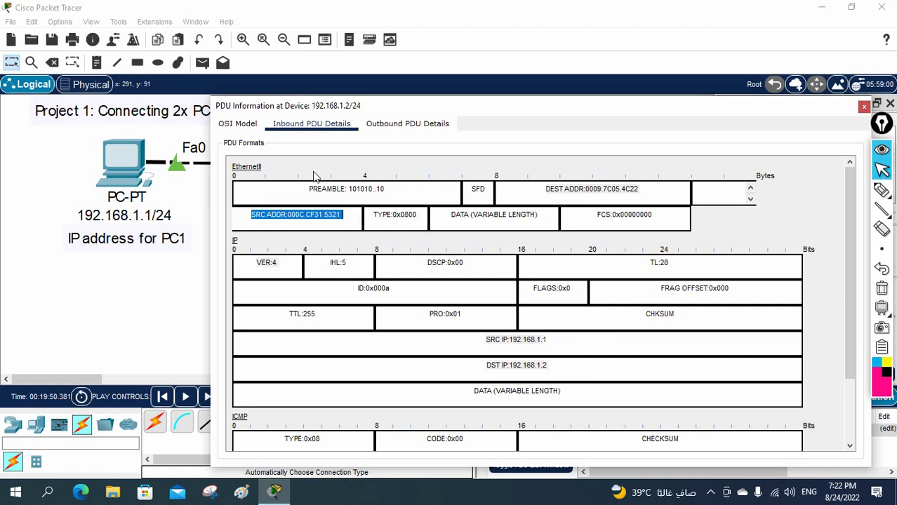
pyautogui.click(775, 117)
# Handwrite the notes "Source IP, MAC" and "Dest IP, MAC" with the pen below the 192.168.1.1/24 PC
pyautogui.click(882, 190)
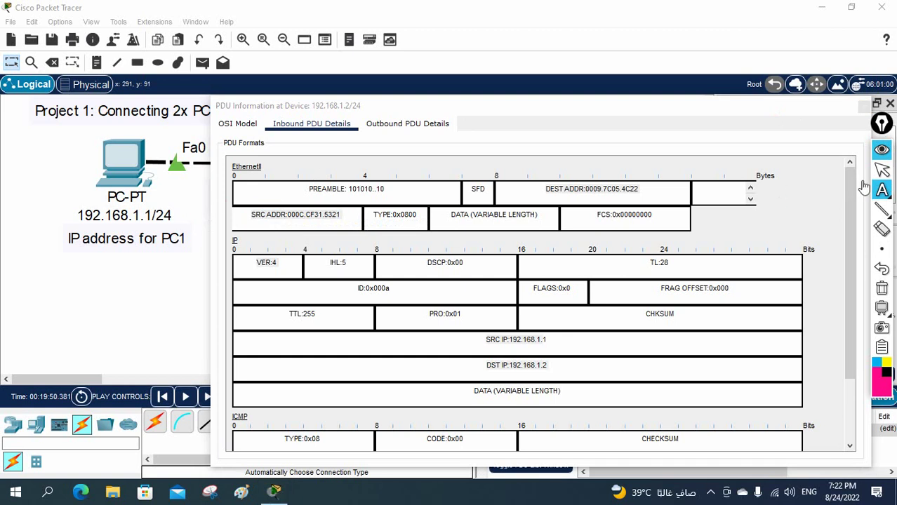
pyautogui.click(820, 190)
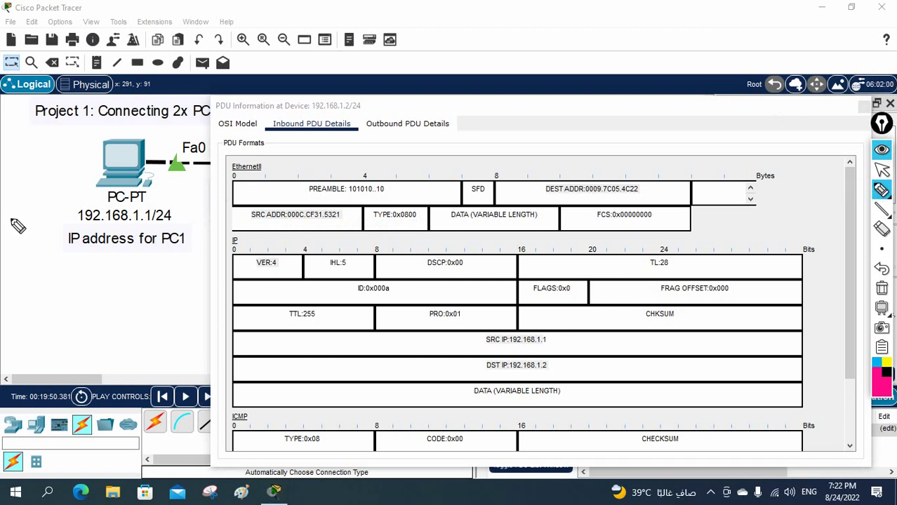
pyautogui.moveTo(43, 279)
pyautogui.mouseDown()
pyautogui.moveTo(76, 262)
pyautogui.moveTo(79, 270)
pyautogui.moveTo(106, 255)
pyautogui.moveTo(122, 252)
pyautogui.mouseUp()
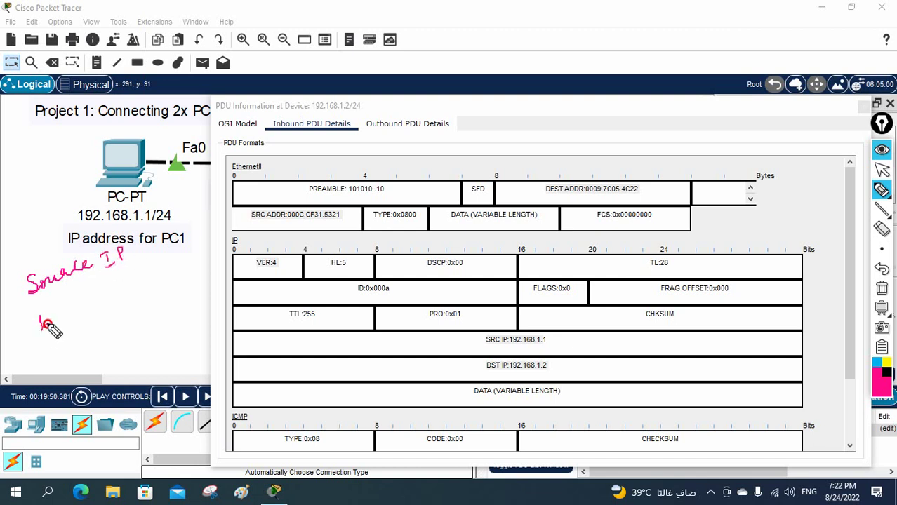
pyautogui.moveTo(46, 324)
pyautogui.mouseDown()
pyautogui.moveTo(102, 288)
pyautogui.moveTo(109, 299)
pyautogui.moveTo(96, 290)
pyautogui.moveTo(117, 287)
pyautogui.moveTo(126, 251)
pyautogui.moveTo(126, 271)
pyautogui.moveTo(162, 253)
pyautogui.mouseUp()
pyautogui.moveTo(138, 285)
pyautogui.mouseDown()
pyautogui.moveTo(137, 299)
pyautogui.moveTo(190, 258)
pyautogui.mouseUp()
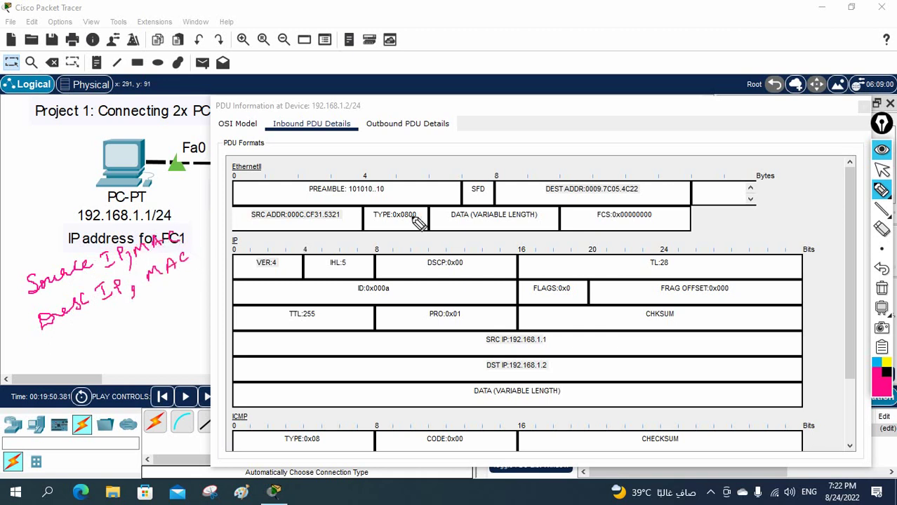
# Underline the source and destination MAC addresses and tick the source and destination IPs in the PDU details with the pen
pyautogui.moveTo(251, 222); pyautogui.dragTo(351, 220)
pyautogui.moveTo(546, 191); pyautogui.dragTo(647, 190)
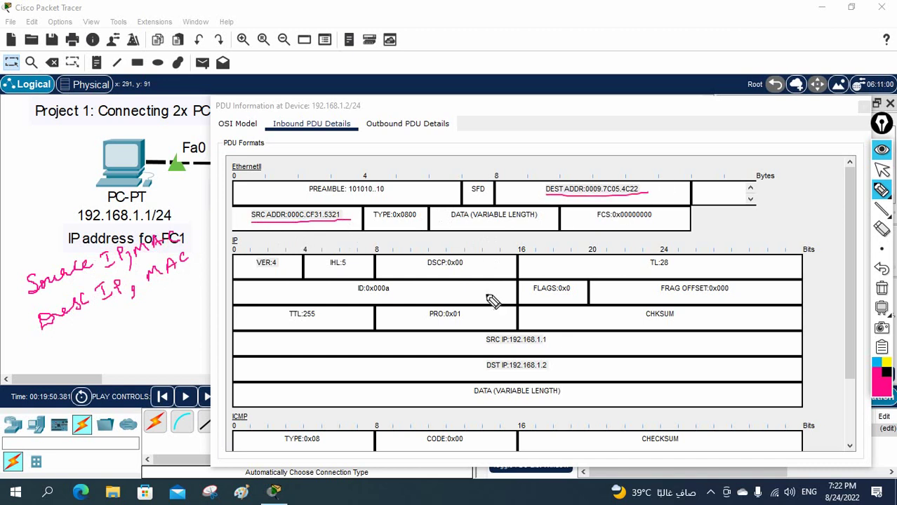
pyautogui.moveTo(550, 344); pyautogui.dragTo(567, 335)
pyautogui.moveTo(554, 369); pyautogui.dragTo(579, 353)
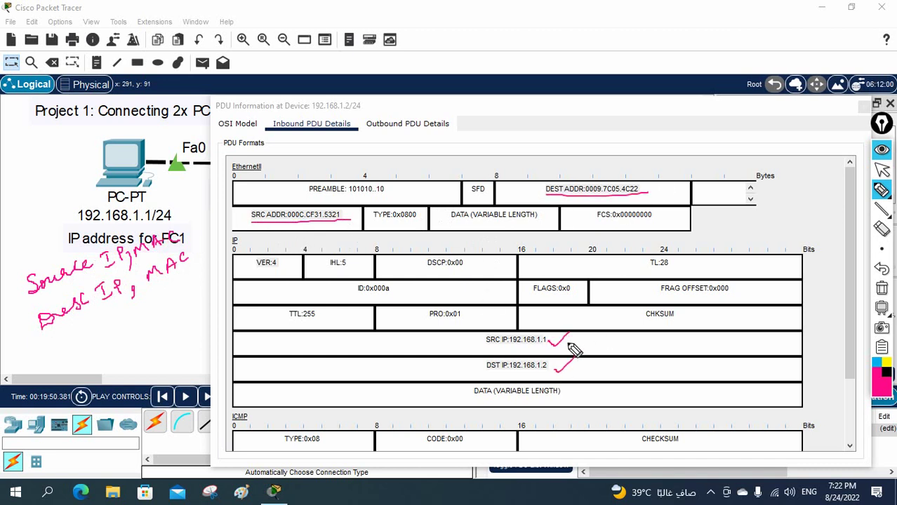
pyautogui.click(882, 169)
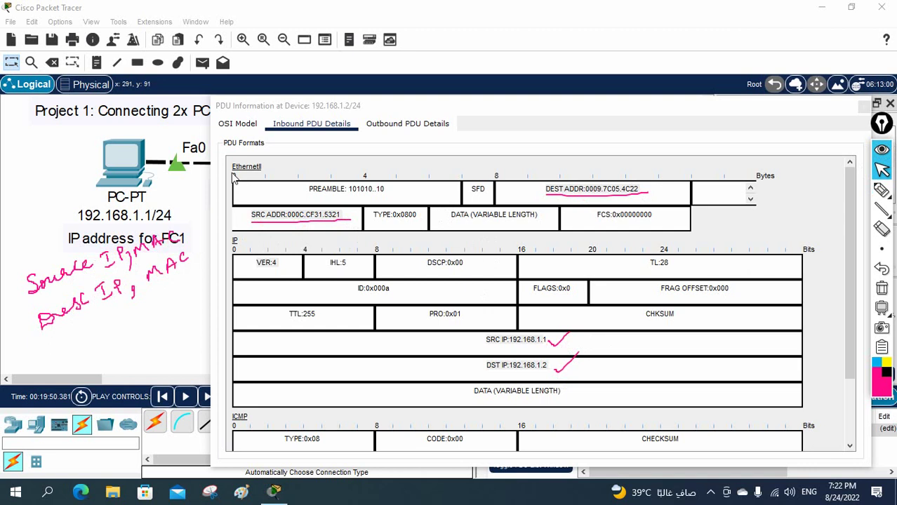
# Compare the FastEthernet0 MAC address in the 192.168.1.1/24 PC's configuration with the inbound PDU's source address, placing both windows in view
pyautogui.click(153, 177)
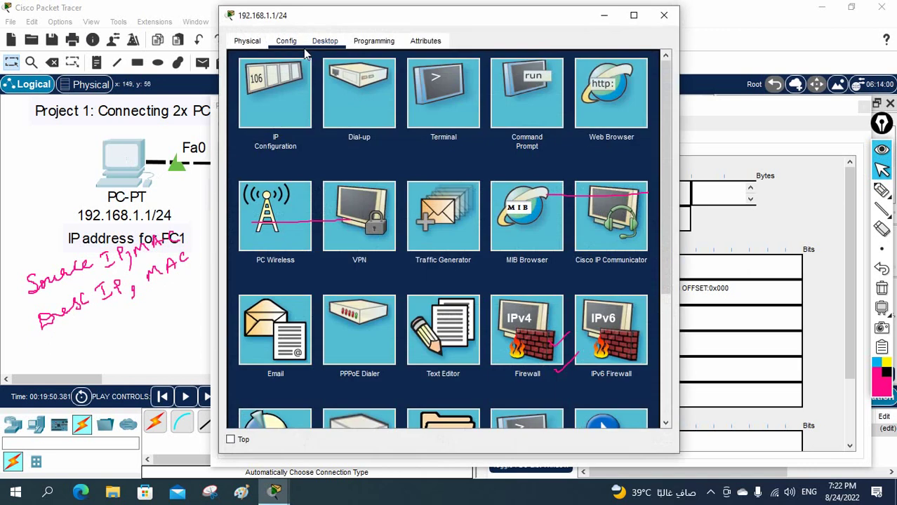
pyautogui.click(293, 44)
pyautogui.click(293, 115)
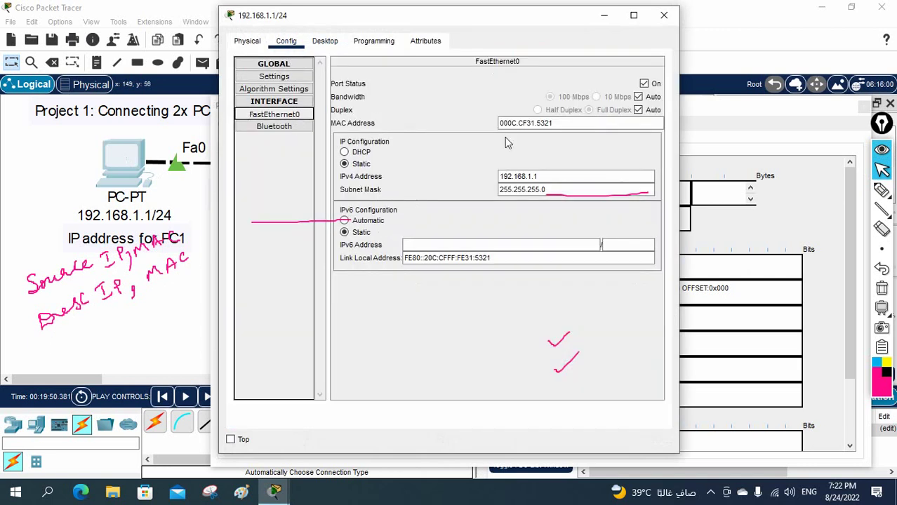
pyautogui.moveTo(558, 123); pyautogui.dragTo(496, 123)
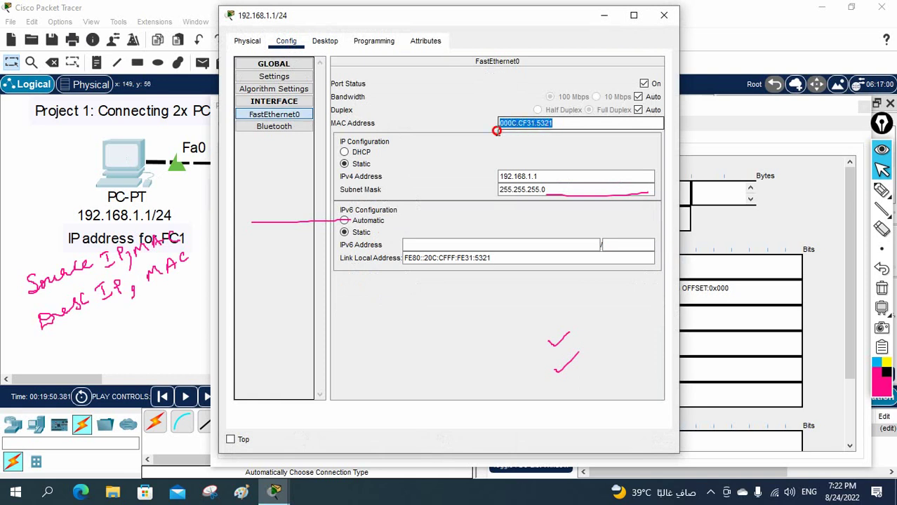
pyautogui.click(496, 123)
pyautogui.moveTo(484, 22); pyautogui.dragTo(567, 178)
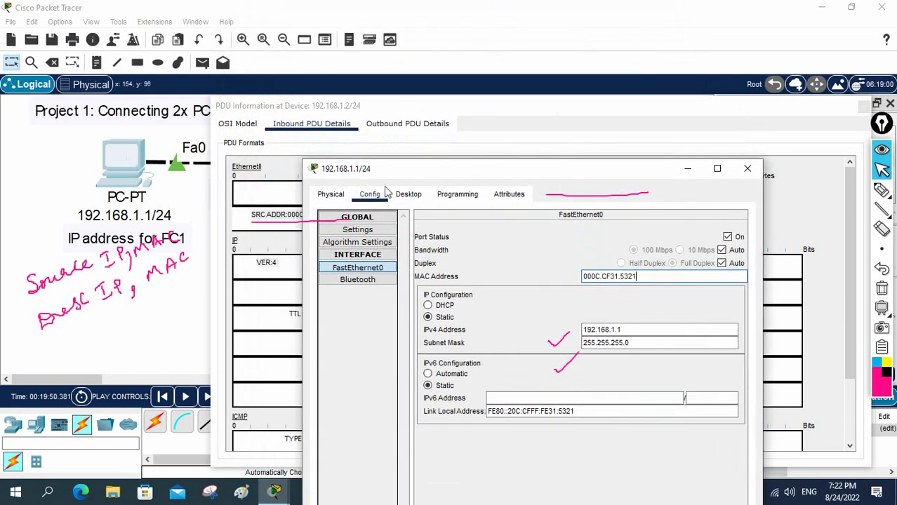
pyautogui.moveTo(437, 173); pyautogui.dragTo(520, 118)
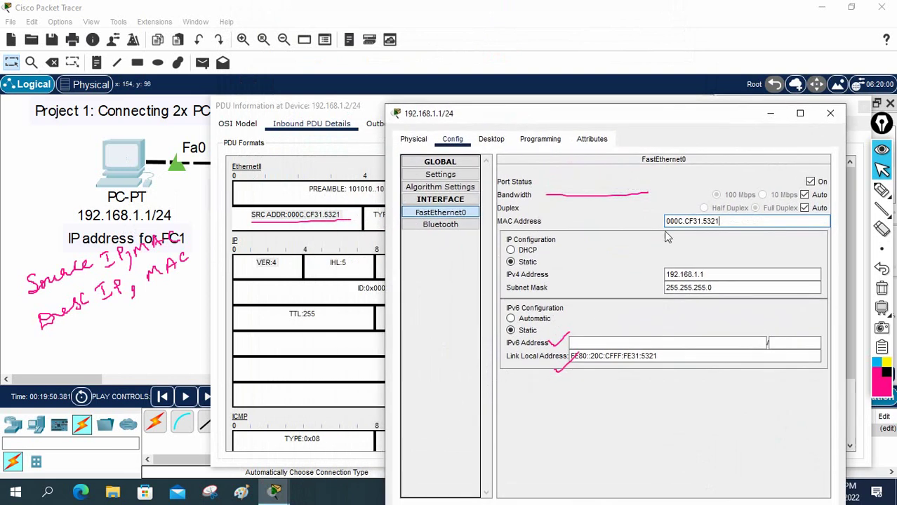
pyautogui.moveTo(730, 221); pyautogui.dragTo(666, 221)
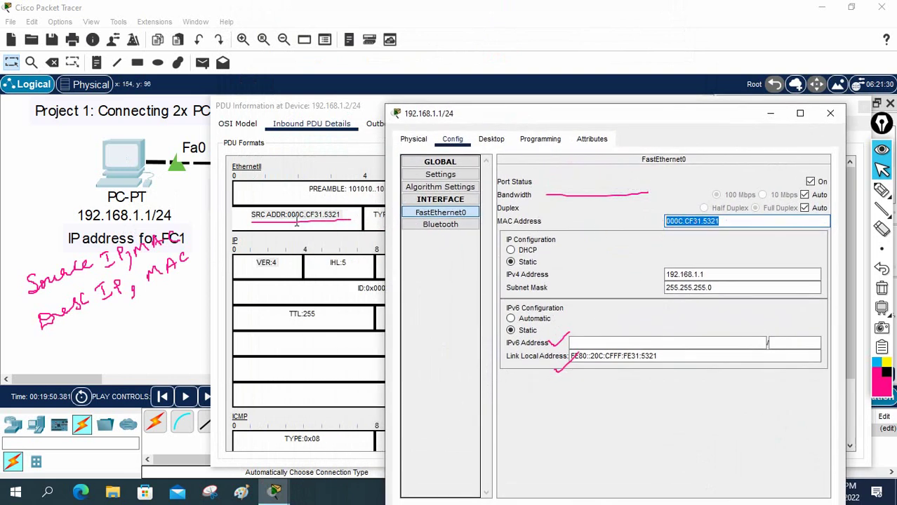
# Clear the existing ink, circle the FastEthernet0 MAC address in the PC's configuration and handwrite an underlined "NIC" above it
pyautogui.click(882, 288)
pyautogui.click(821, 190)
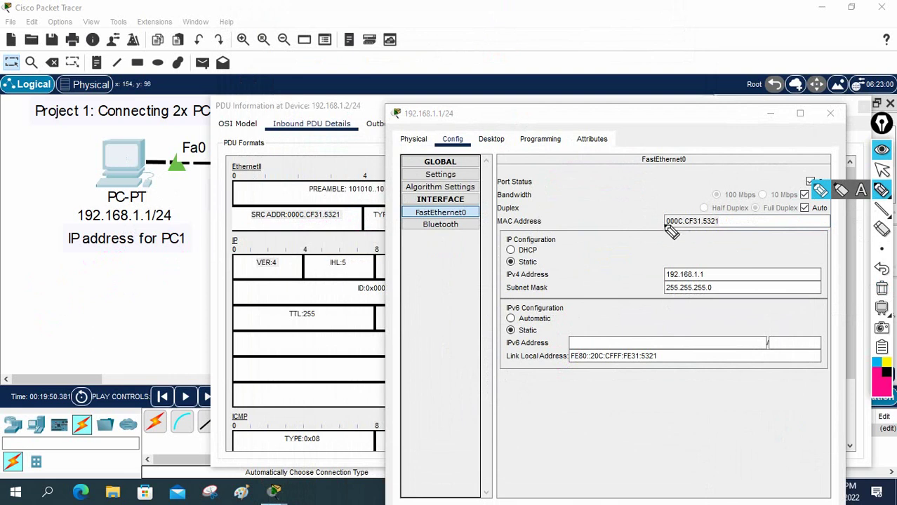
pyautogui.moveTo(698, 208)
pyautogui.mouseDown()
pyautogui.moveTo(655, 225)
pyautogui.moveTo(682, 240)
pyautogui.moveTo(737, 230)
pyautogui.moveTo(673, 187)
pyautogui.moveTo(699, 175)
pyautogui.moveTo(697, 198)
pyautogui.mouseUp()
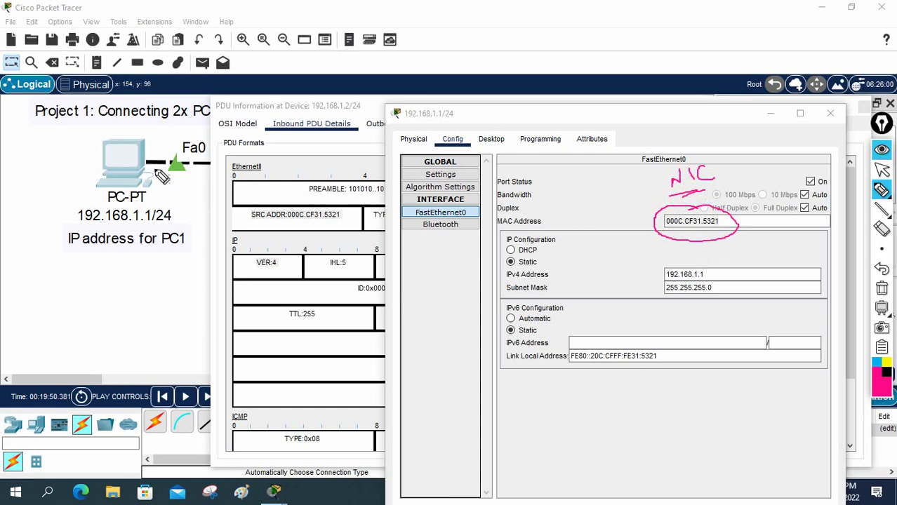
# Draw a pen arrow pointing at the 192.168.1.1/24 PC and handwrite the underlined notes "LAN" and "NIC" below it
pyautogui.moveTo(50, 133); pyautogui.dragTo(80, 159)
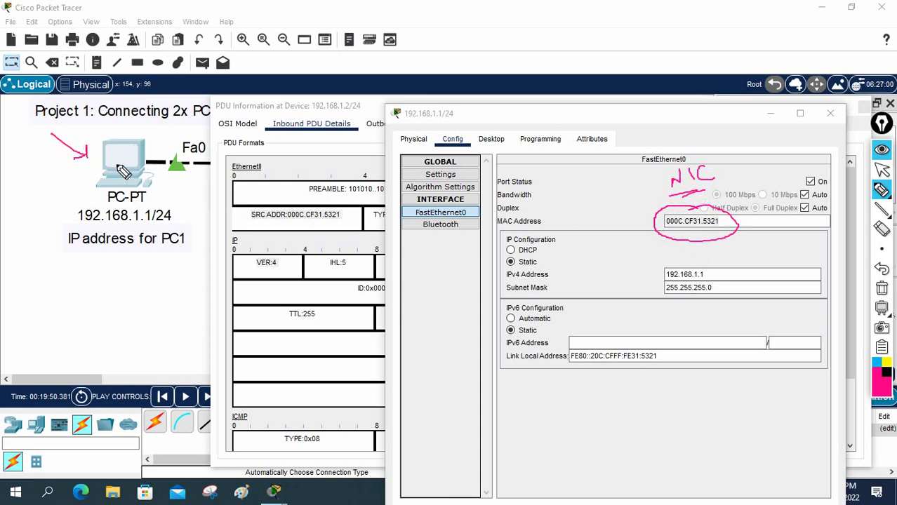
pyautogui.moveTo(45, 281)
pyautogui.mouseDown()
pyautogui.moveTo(58, 307)
pyautogui.moveTo(96, 275)
pyautogui.mouseUp()
pyautogui.moveTo(53, 318)
pyautogui.mouseDown()
pyautogui.moveTo(98, 300)
pyautogui.moveTo(96, 320)
pyautogui.moveTo(115, 304)
pyautogui.moveTo(148, 304)
pyautogui.moveTo(149, 333)
pyautogui.mouseUp()
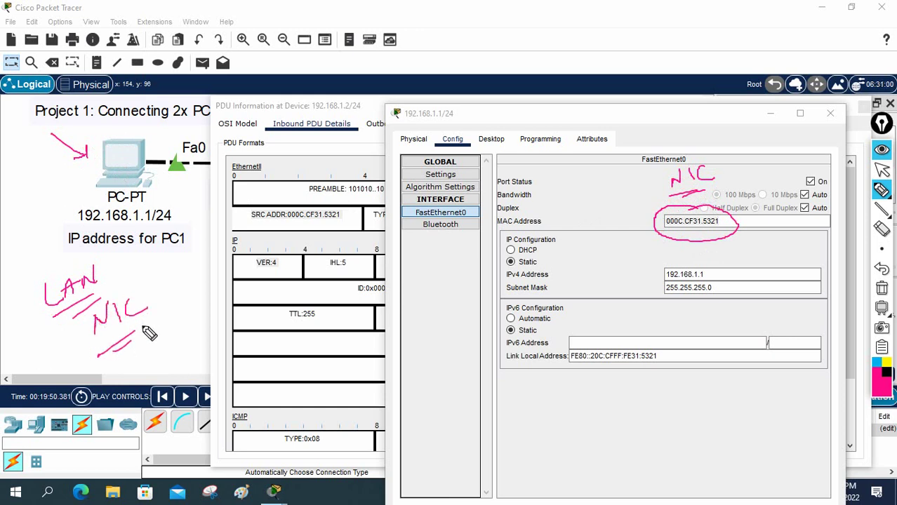
pyautogui.click(882, 169)
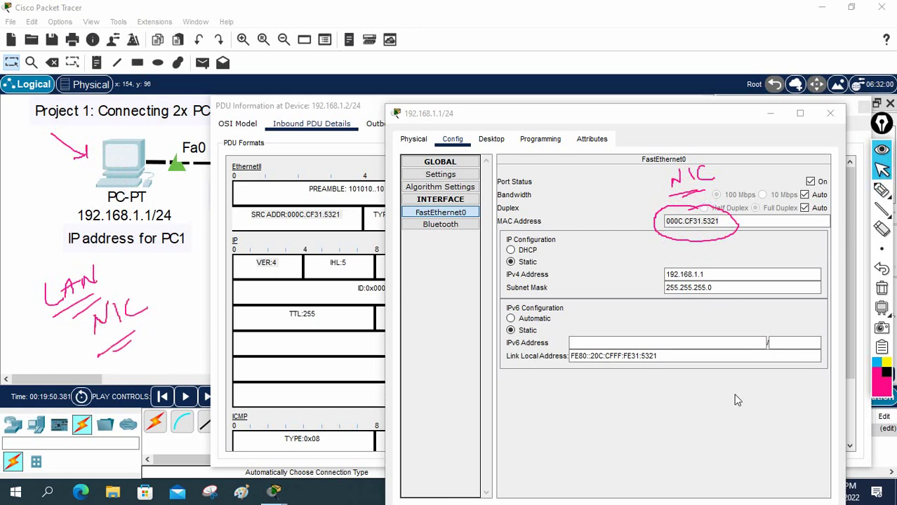
# Display the host computer's network adapters in Windows Network Connections, reached through the Ethernet page of its Network & Internet settings
pyautogui.moveTo(684, 120); pyautogui.dragTo(649, 39)
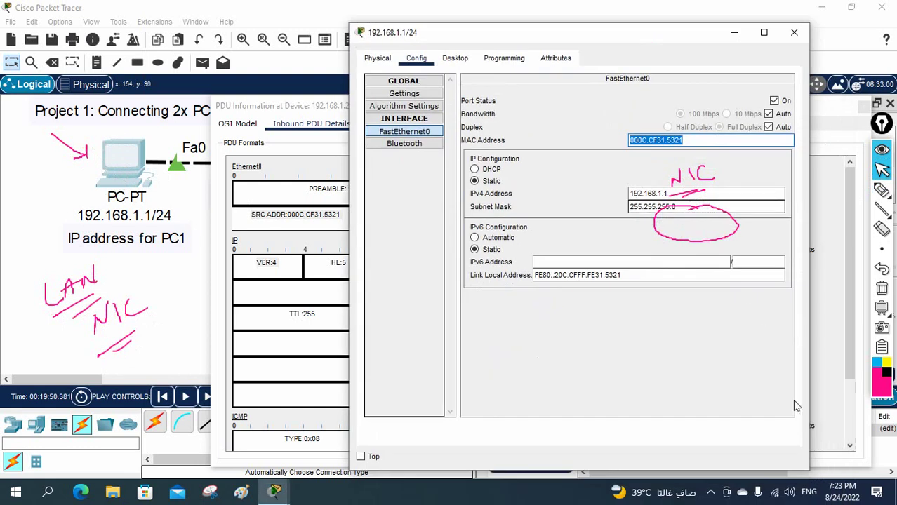
pyautogui.click(774, 493)
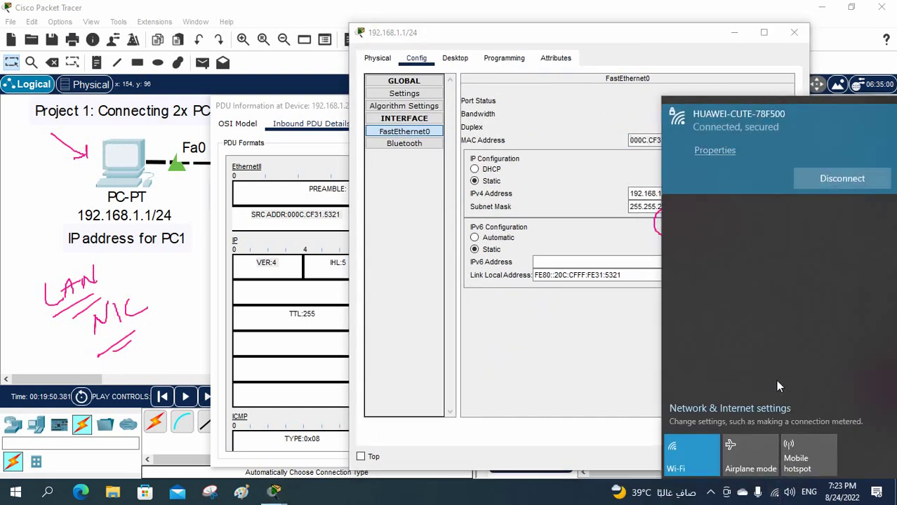
pyautogui.click(609, 363)
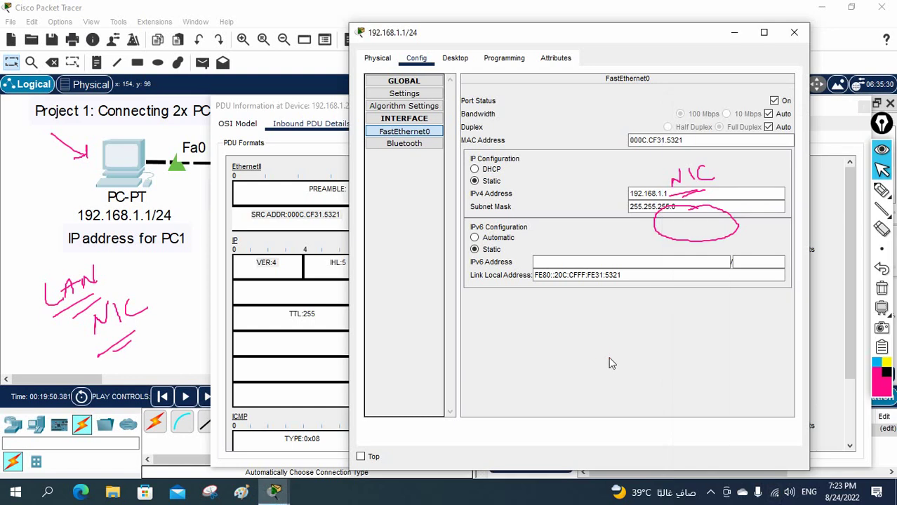
pyautogui.rightClick(778, 495)
pyautogui.click(800, 422)
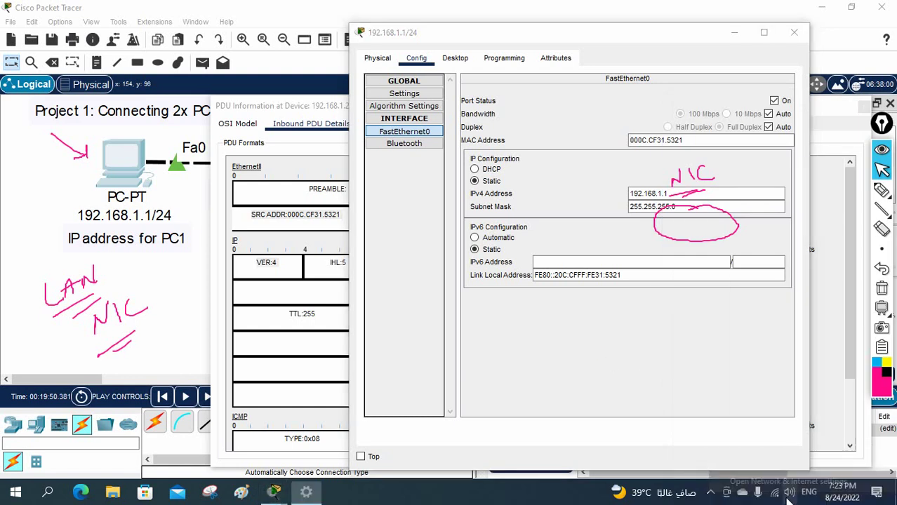
pyautogui.click(370, 220)
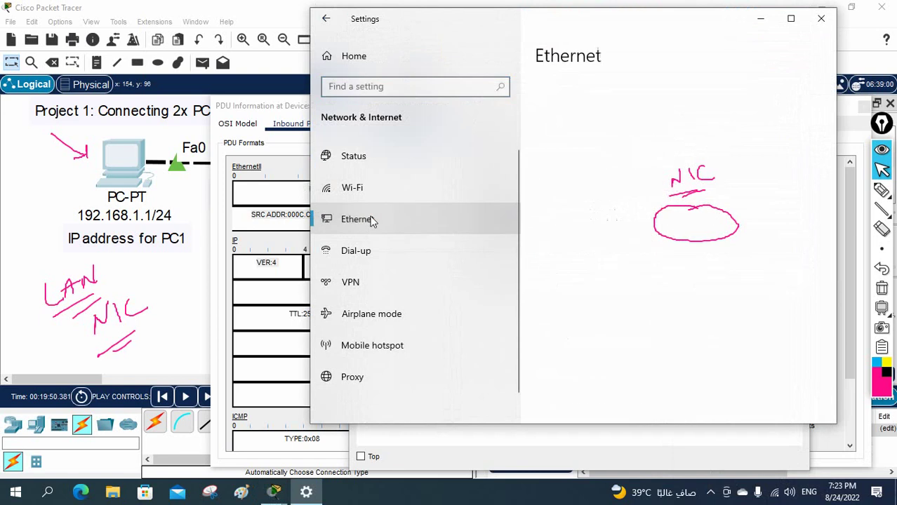
pyautogui.click(585, 182)
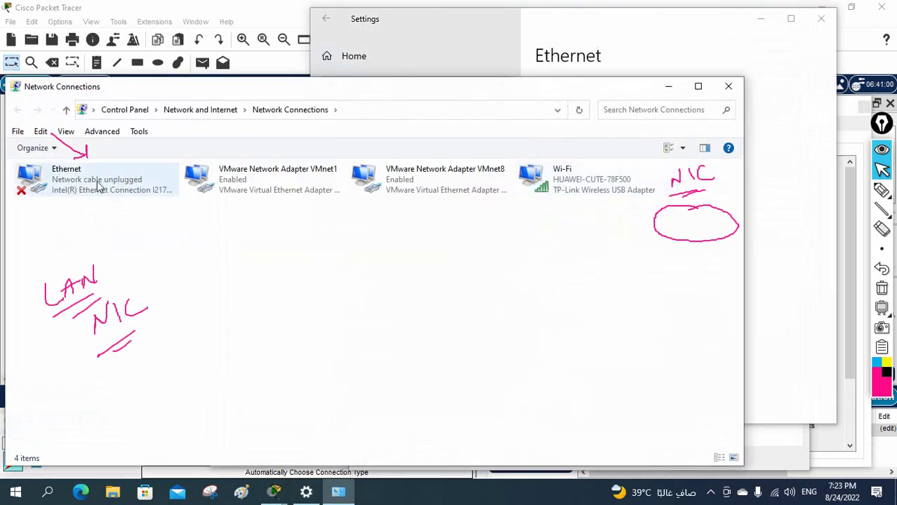
# Examine the Ethernet and Wi-Fi adapters in Network Connections, and return to Packet Tracer with both Windows network windows closed
pyautogui.click(99, 185)
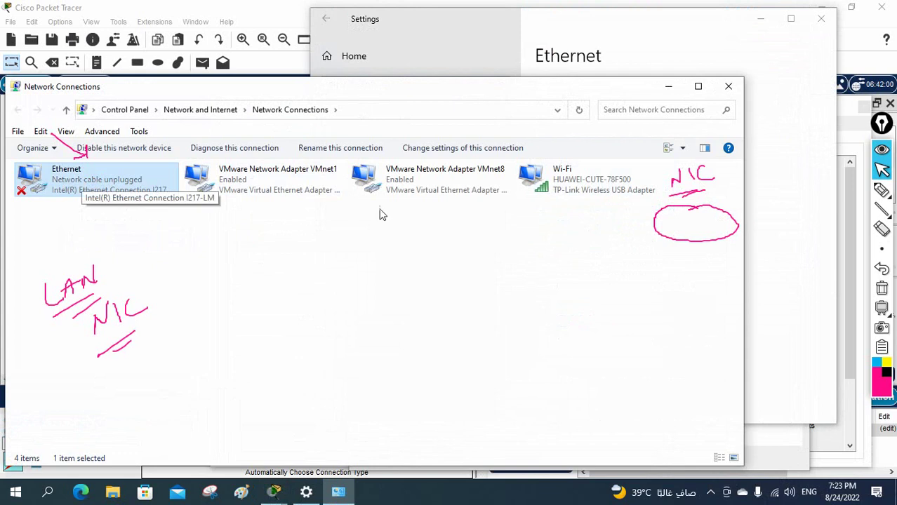
pyautogui.click(606, 189)
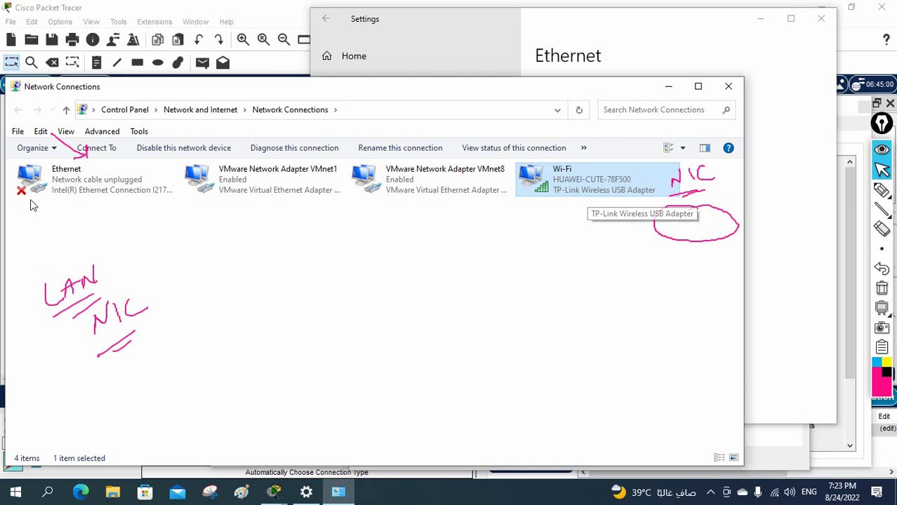
pyautogui.click(76, 183)
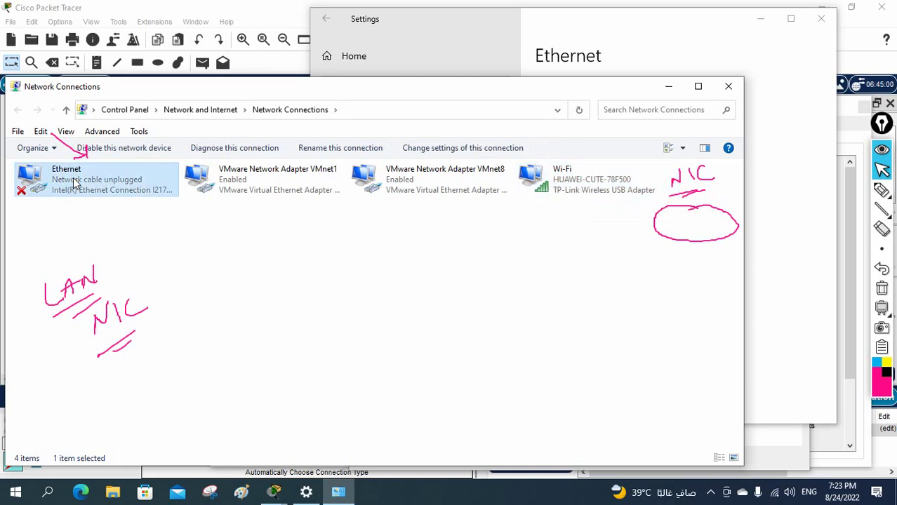
pyautogui.click(729, 87)
pyautogui.click(821, 19)
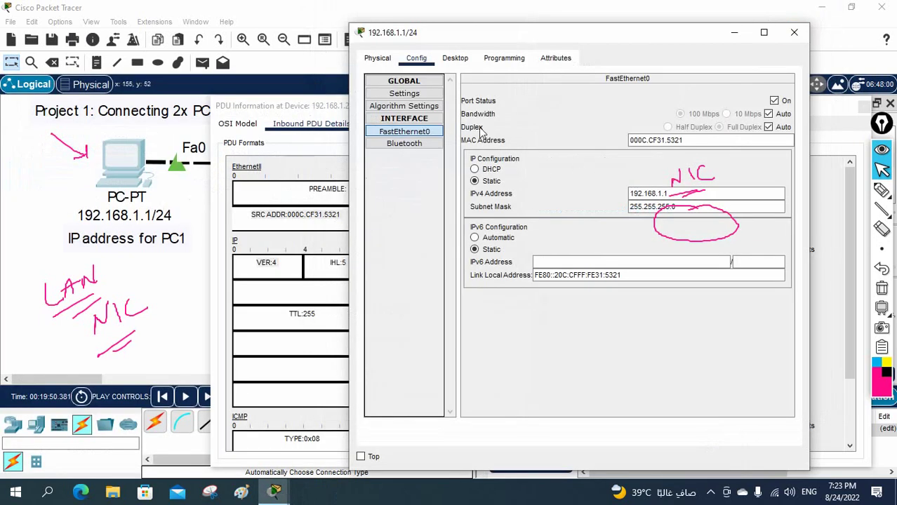
# Clear the ink, circle the PC's MAC address, tick its MAC Address label and underline "PC1" in the workspace note
pyautogui.click(882, 287)
pyautogui.click(880, 191)
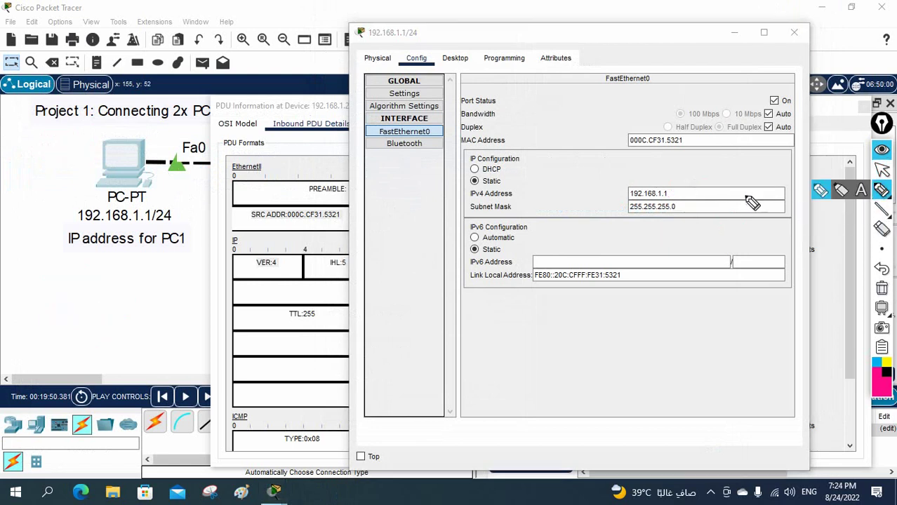
pyautogui.moveTo(686, 134)
pyautogui.mouseDown()
pyautogui.moveTo(621, 140)
pyautogui.moveTo(667, 162)
pyautogui.moveTo(668, 140)
pyautogui.mouseUp()
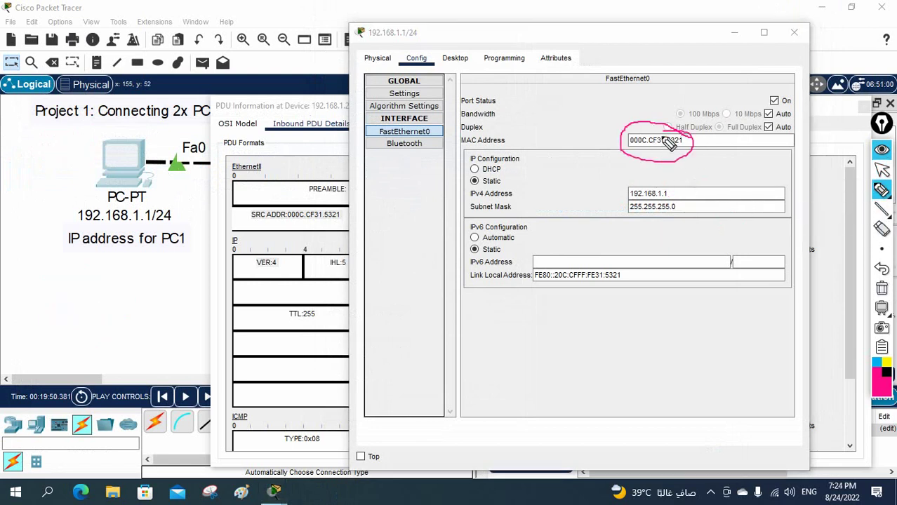
pyautogui.moveTo(510, 139); pyautogui.dragTo(519, 137)
pyautogui.moveTo(164, 257); pyautogui.dragTo(183, 259)
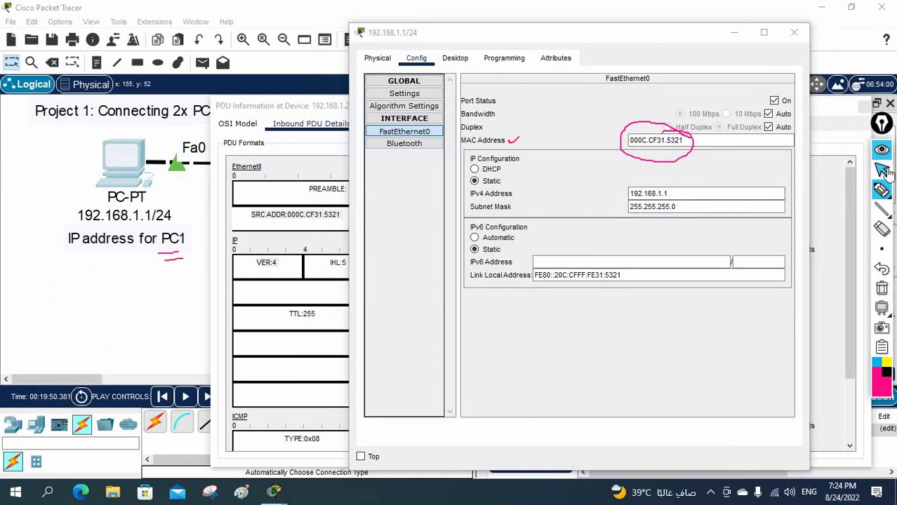
# Clear the ink, minimize the PC's configuration window, and circle the source MAC address and source IP in the inbound PDU details
pyautogui.click(881, 288)
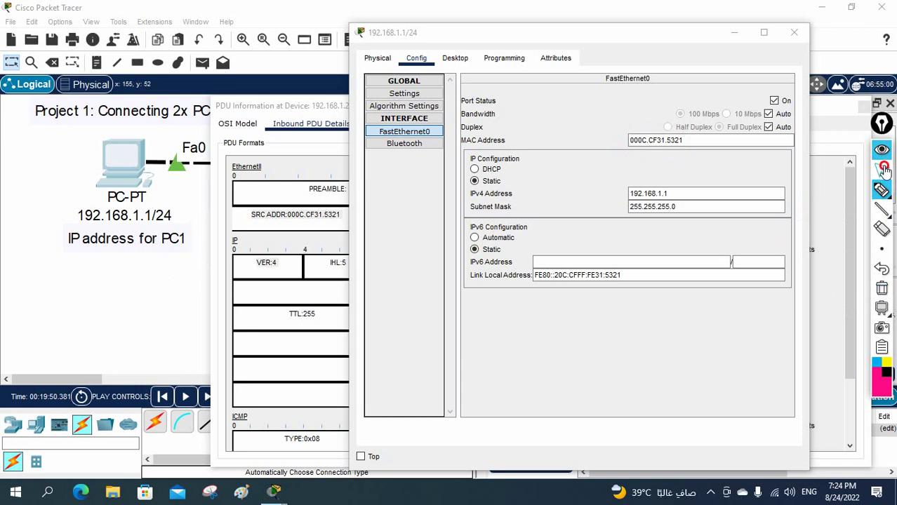
pyautogui.click(734, 32)
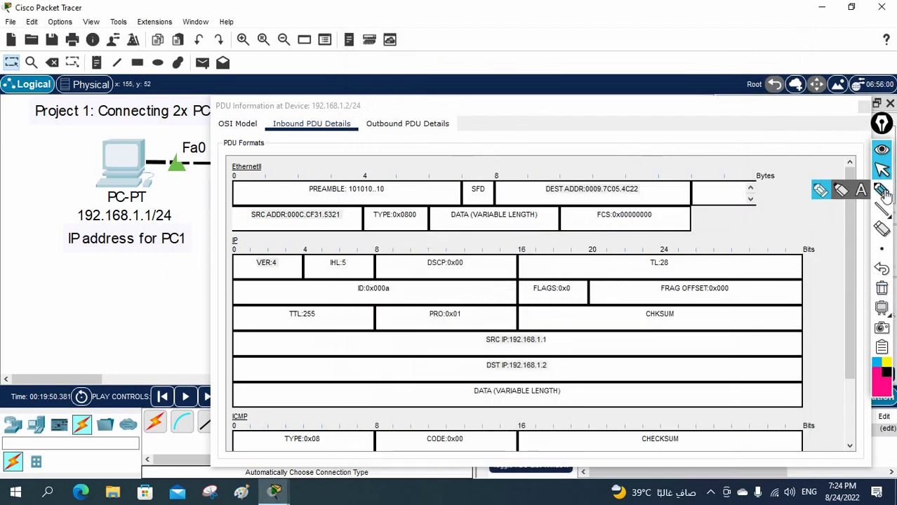
pyautogui.click(884, 192)
pyautogui.moveTo(344, 211)
pyautogui.mouseDown()
pyautogui.moveTo(244, 195)
pyautogui.moveTo(240, 219)
pyautogui.moveTo(325, 235)
pyautogui.moveTo(342, 216)
pyautogui.mouseUp()
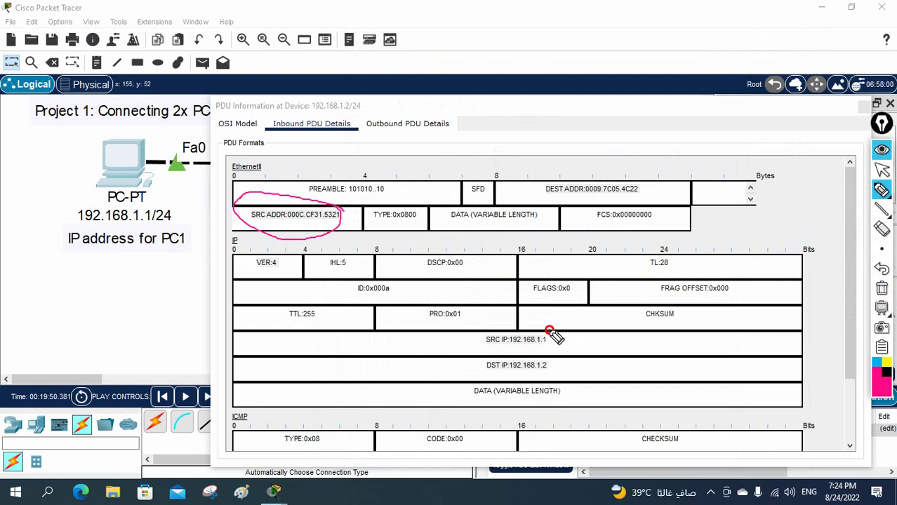
pyautogui.moveTo(550, 330)
pyautogui.mouseDown()
pyautogui.moveTo(482, 326)
pyautogui.moveTo(505, 356)
pyautogui.moveTo(541, 331)
pyautogui.mouseUp()
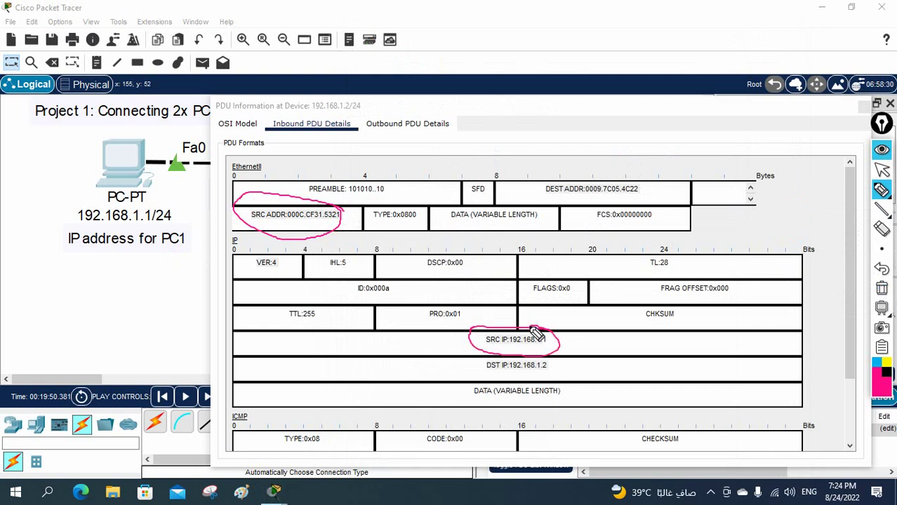
# Show the outbound PDU details without ink marks and place the PDU window so that both PCs are visible above it
pyautogui.click(884, 170)
pyautogui.click(394, 126)
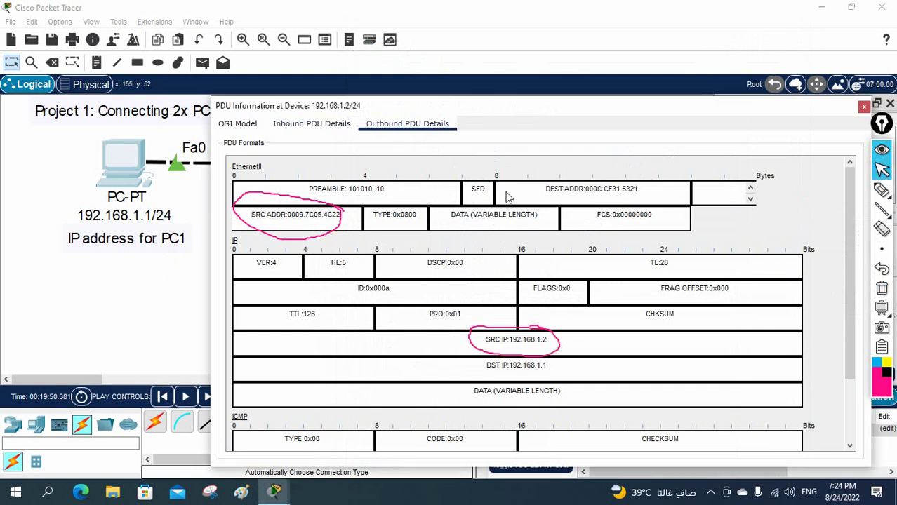
pyautogui.click(881, 288)
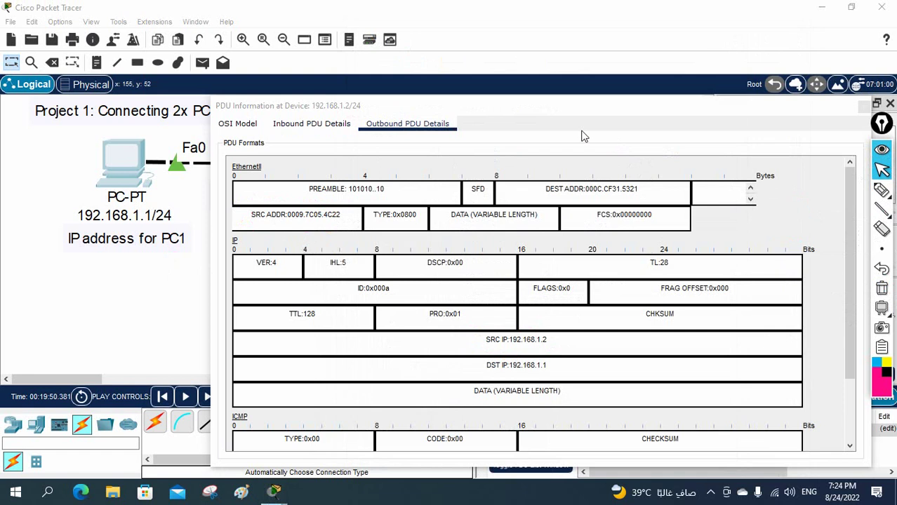
pyautogui.moveTo(568, 110); pyautogui.dragTo(631, 219)
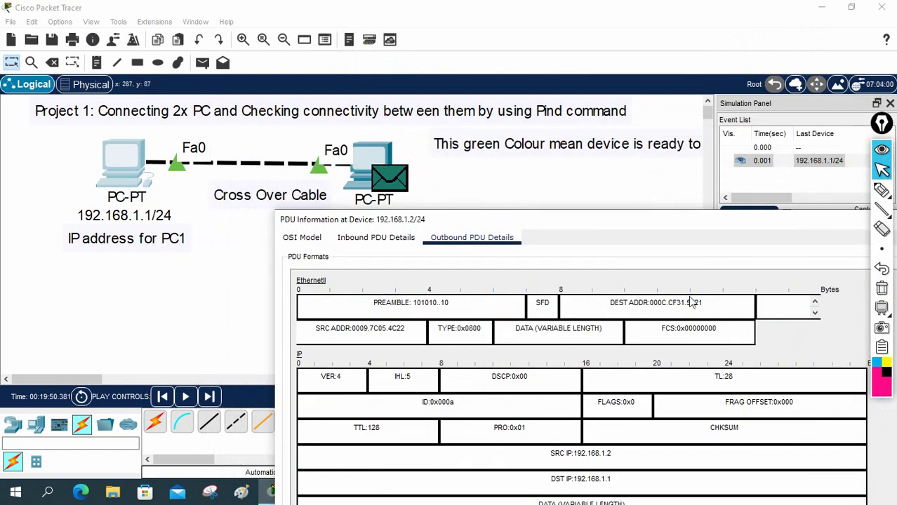
# Draw curved pen arrows between the PCs in both directions, and handwrite "Source" beside the first PC and "Dest" beside the second
pyautogui.click(881, 190)
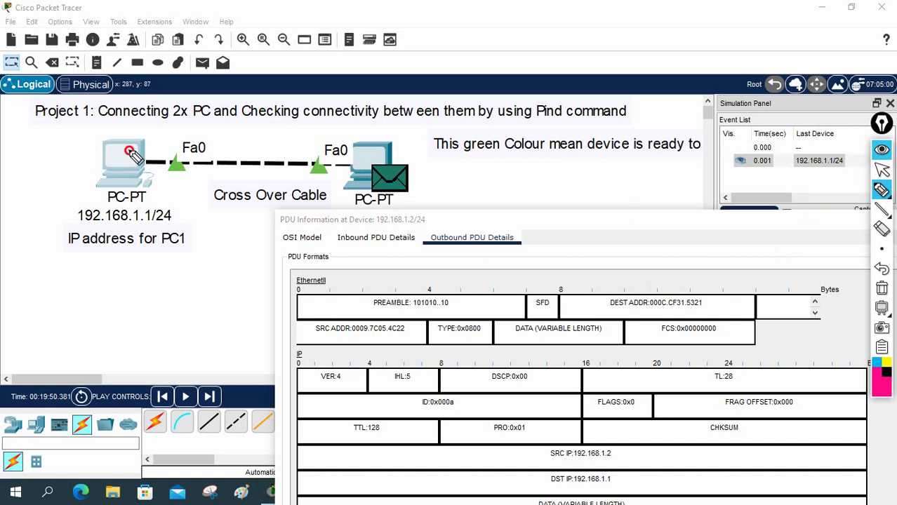
pyautogui.moveTo(127, 149)
pyautogui.mouseDown()
pyautogui.moveTo(145, 121)
pyautogui.moveTo(183, 100)
pyautogui.moveTo(248, 105)
pyautogui.moveTo(359, 159)
pyautogui.mouseUp()
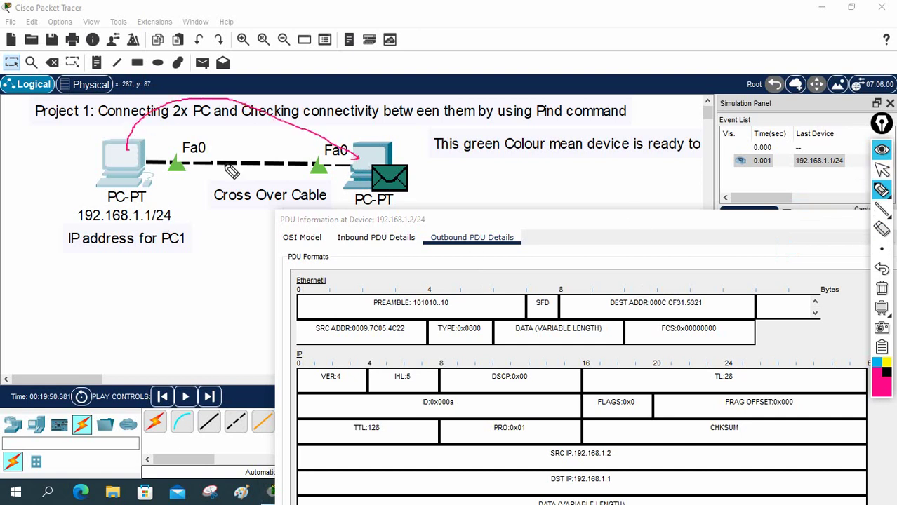
pyautogui.moveTo(60, 159)
pyautogui.mouseDown()
pyautogui.moveTo(42, 185)
pyautogui.moveTo(62, 165)
pyautogui.moveTo(120, 151)
pyautogui.mouseUp()
pyautogui.moveTo(402, 156)
pyautogui.mouseDown()
pyautogui.moveTo(419, 133)
pyautogui.moveTo(423, 145)
pyautogui.moveTo(456, 132)
pyautogui.mouseUp()
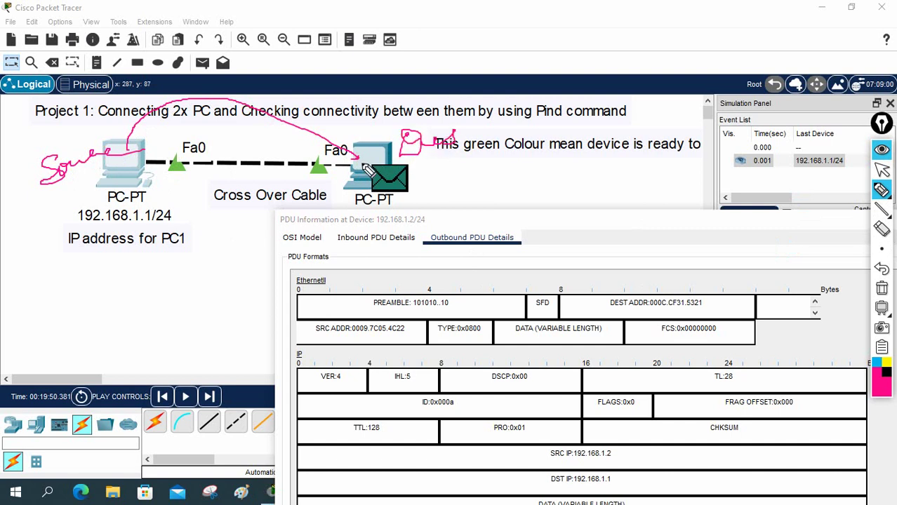
pyautogui.moveTo(357, 170)
pyautogui.mouseDown()
pyautogui.moveTo(191, 201)
pyautogui.moveTo(133, 194)
pyautogui.moveTo(134, 186)
pyautogui.moveTo(144, 205)
pyautogui.mouseUp()
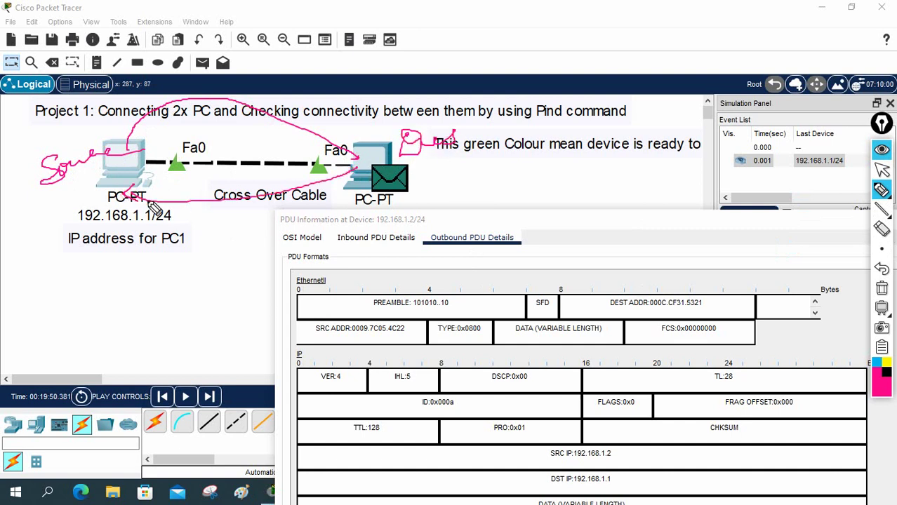
# Handwrite "PC2" and "PC1" beside the PCs, underline PC2's "Dest" note, and add the reply roles "Source" for PC2 and "Dest" for PC1
pyautogui.moveTo(430, 188)
pyautogui.mouseDown()
pyautogui.moveTo(444, 176)
pyautogui.moveTo(469, 185)
pyautogui.mouseUp()
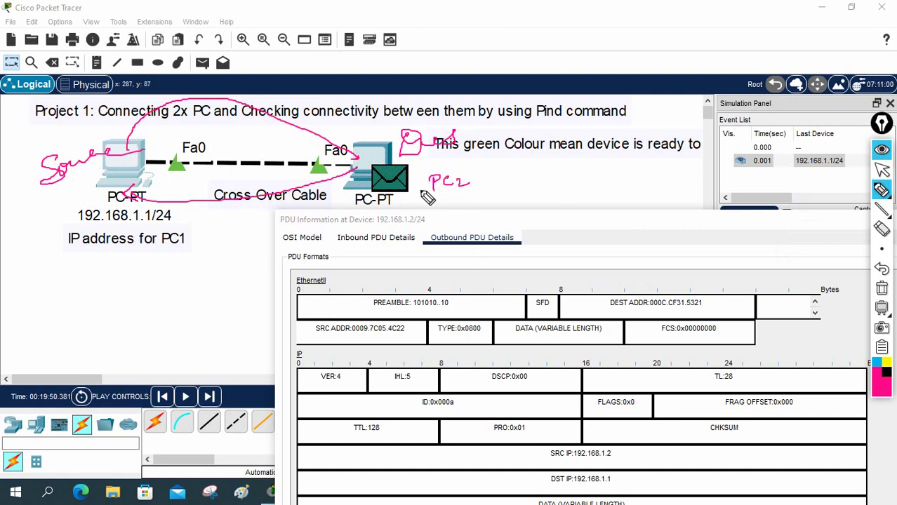
pyautogui.moveTo(99, 258); pyautogui.dragTo(140, 261)
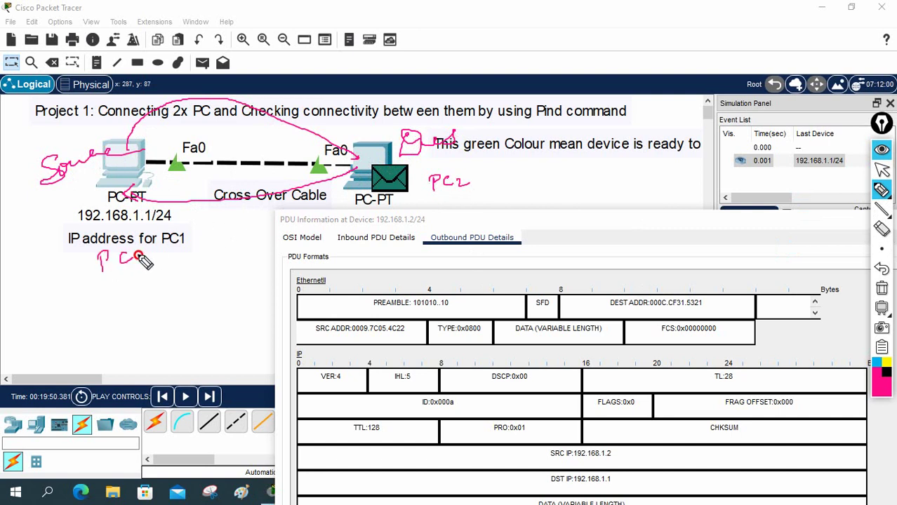
pyautogui.moveTo(390, 156)
pyautogui.mouseDown()
pyautogui.moveTo(534, 157)
pyautogui.moveTo(527, 178)
pyautogui.moveTo(565, 176)
pyautogui.moveTo(573, 164)
pyautogui.moveTo(615, 169)
pyautogui.mouseUp()
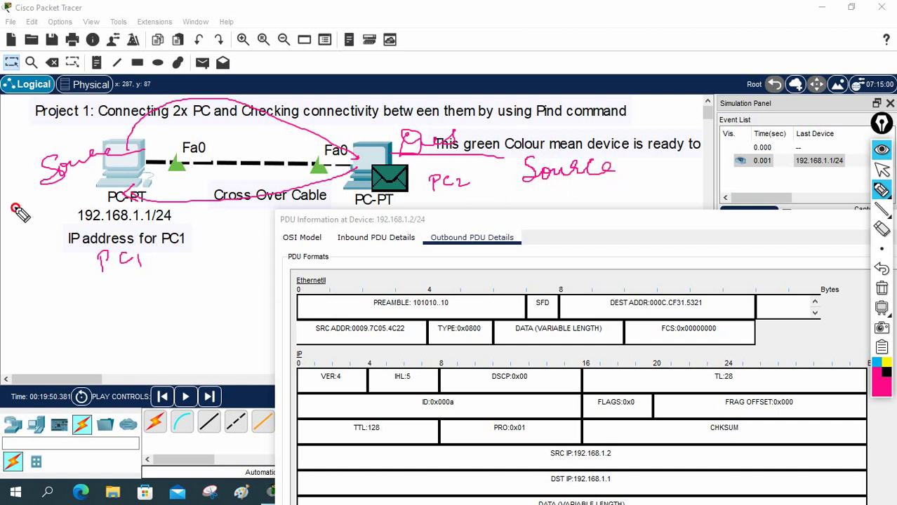
pyautogui.moveTo(20, 211); pyautogui.dragTo(67, 223)
pyautogui.moveTo(69, 208); pyautogui.dragTo(108, 184)
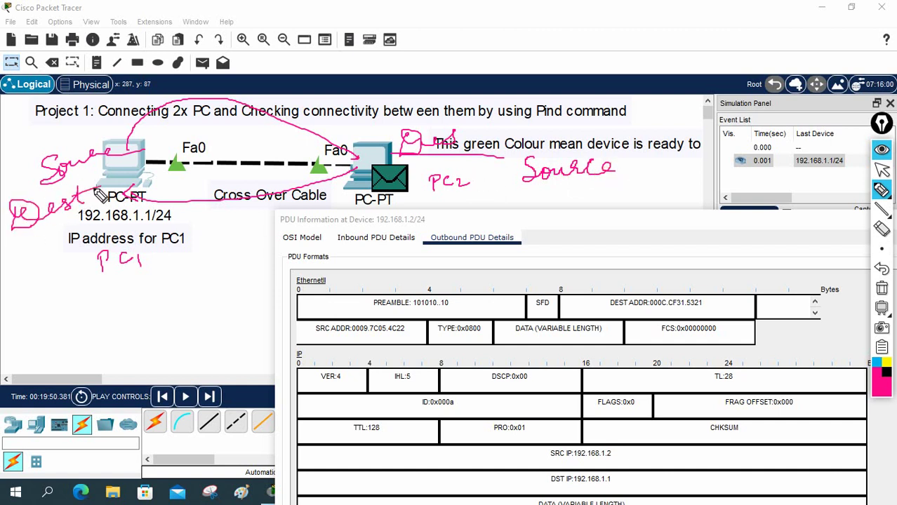
# Draw pen arrows from PC2 to the outbound source MAC address and from PC1 to the destination MAC address, and underline the source IP
pyautogui.moveTo(379, 169)
pyautogui.mouseDown()
pyautogui.moveTo(321, 223)
pyautogui.moveTo(303, 273)
pyautogui.moveTo(316, 313)
pyautogui.mouseUp()
pyautogui.moveTo(144, 165)
pyautogui.mouseDown()
pyautogui.moveTo(227, 232)
pyautogui.moveTo(449, 236)
pyautogui.moveTo(575, 310)
pyautogui.moveTo(653, 320)
pyautogui.mouseUp()
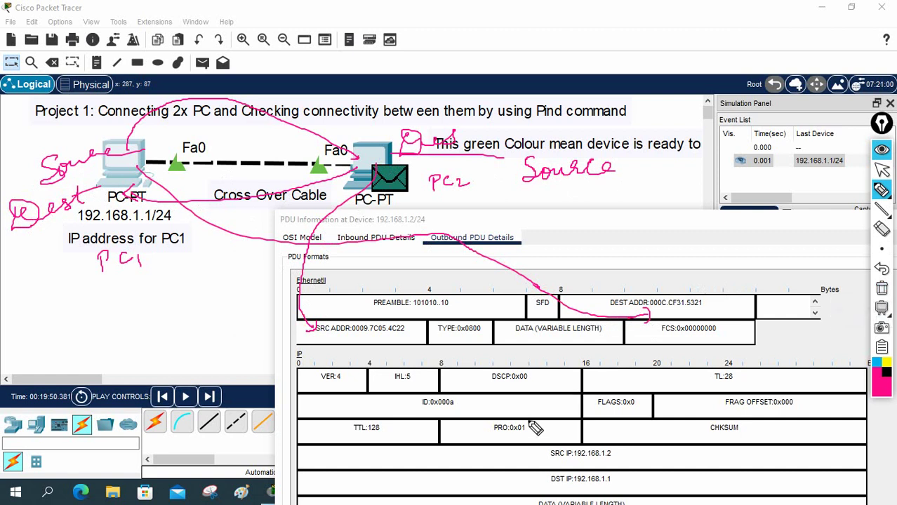
pyautogui.moveTo(552, 459); pyautogui.dragTo(611, 457)
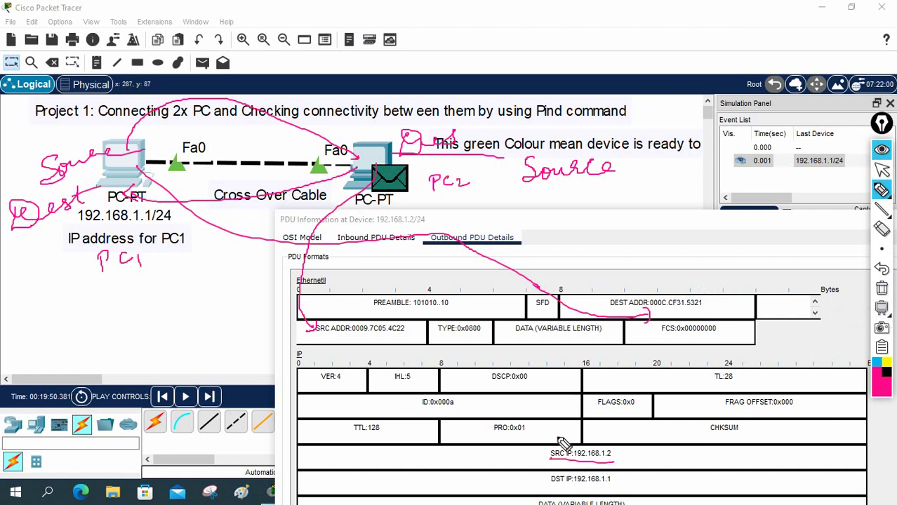
# Draw an arrow from PC2 to PC1, circle the outbound source IP, link PC1's IP label to the circled destination IP, and underline the source MAC
pyautogui.moveTo(83, 226); pyautogui.dragTo(178, 230)
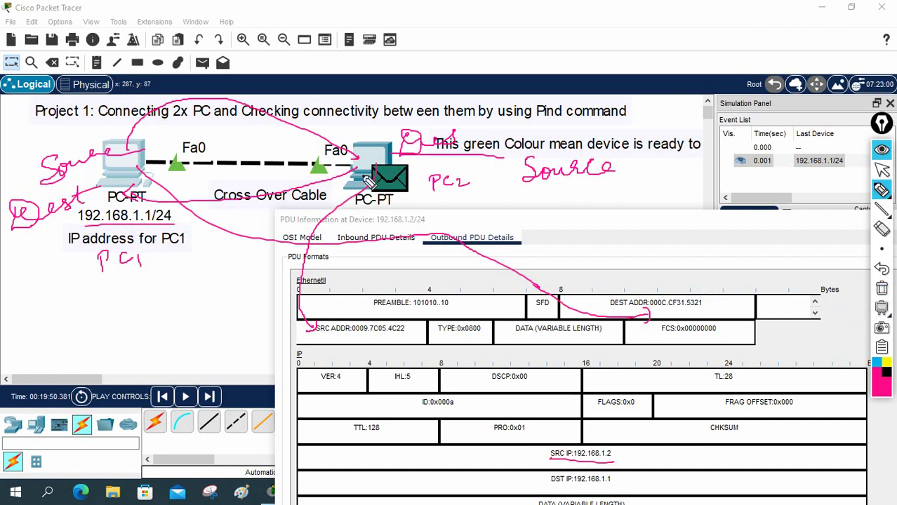
pyautogui.moveTo(339, 128)
pyautogui.mouseDown()
pyautogui.moveTo(225, 104)
pyautogui.moveTo(126, 146)
pyautogui.mouseUp()
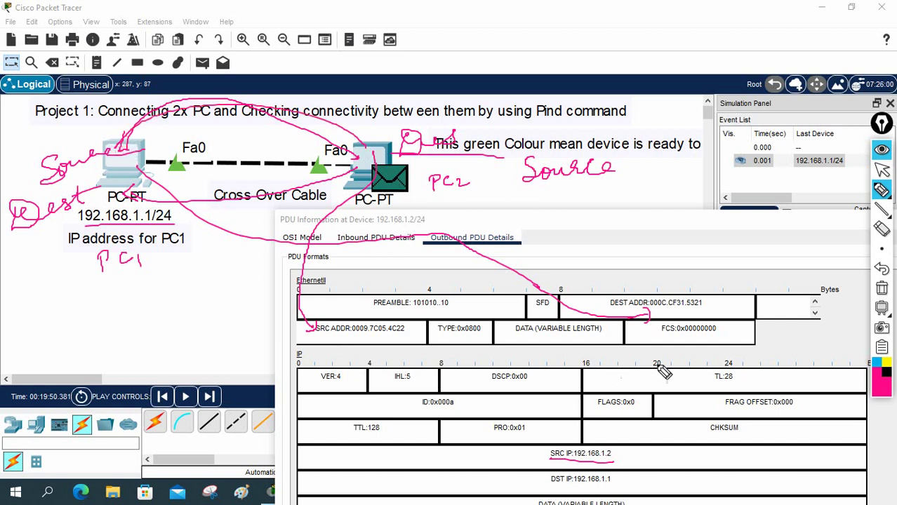
pyautogui.moveTo(623, 452)
pyautogui.mouseDown()
pyautogui.moveTo(596, 441)
pyautogui.moveTo(614, 461)
pyautogui.moveTo(600, 435)
pyautogui.mouseUp()
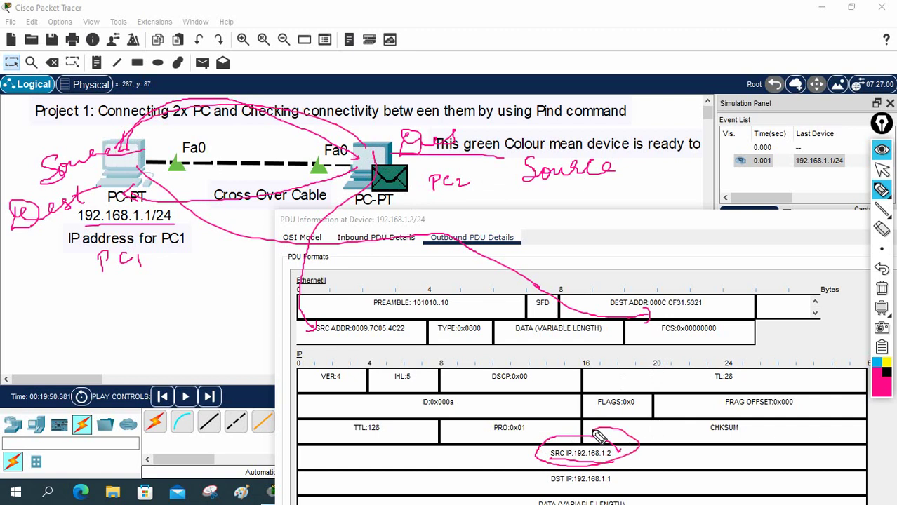
pyautogui.moveTo(96, 191)
pyautogui.mouseDown()
pyautogui.moveTo(164, 186)
pyautogui.moveTo(160, 226)
pyautogui.moveTo(278, 372)
pyautogui.moveTo(551, 490)
pyautogui.moveTo(623, 491)
pyautogui.moveTo(544, 472)
pyautogui.mouseUp()
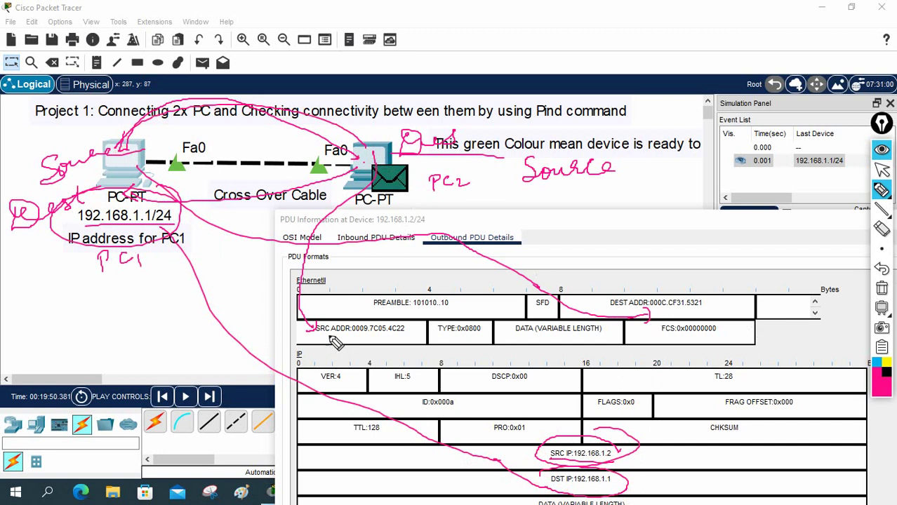
pyautogui.moveTo(349, 337); pyautogui.dragTo(425, 342)
# Clear the ink, copy the MAC address of PC2's FastEthernet0 interface, and minimize its configuration window
pyautogui.click(882, 288)
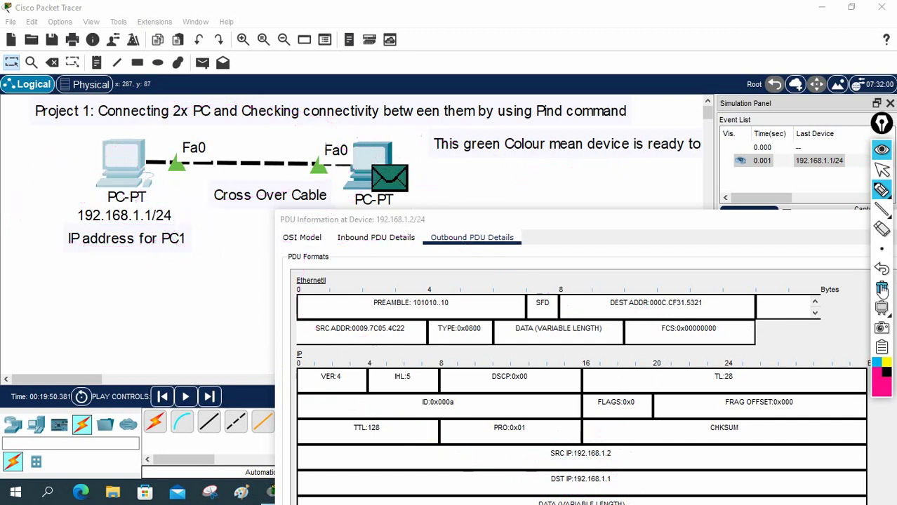
pyautogui.click(881, 169)
pyautogui.click(379, 147)
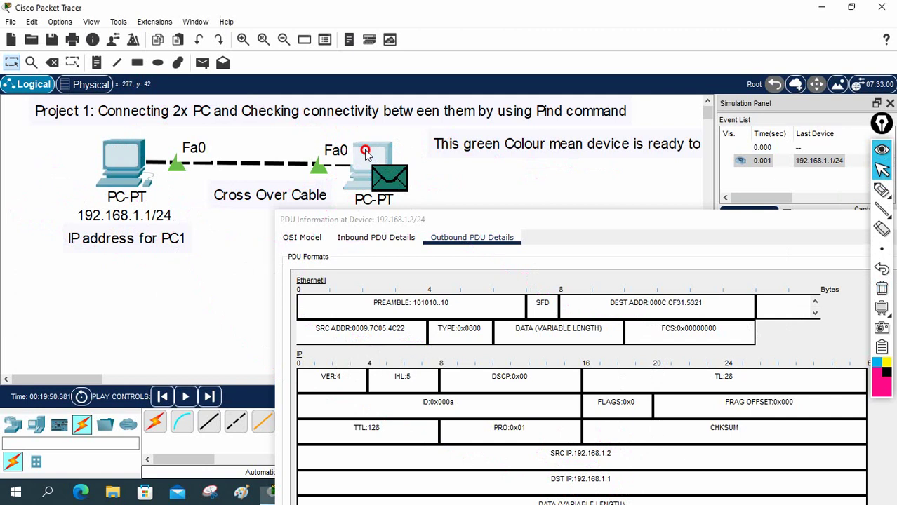
pyautogui.click(294, 45)
pyautogui.click(294, 115)
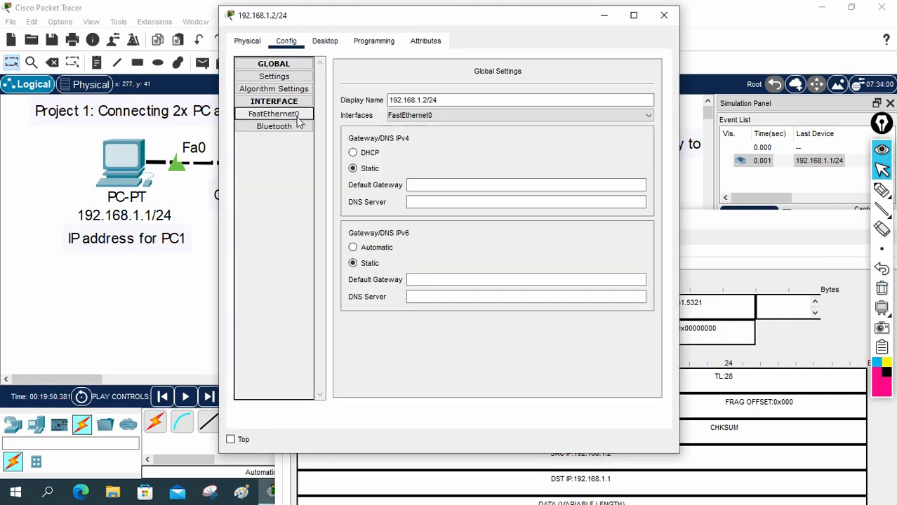
pyautogui.moveTo(566, 123); pyautogui.dragTo(491, 125)
pyautogui.hotkey('ctrl', 'c')
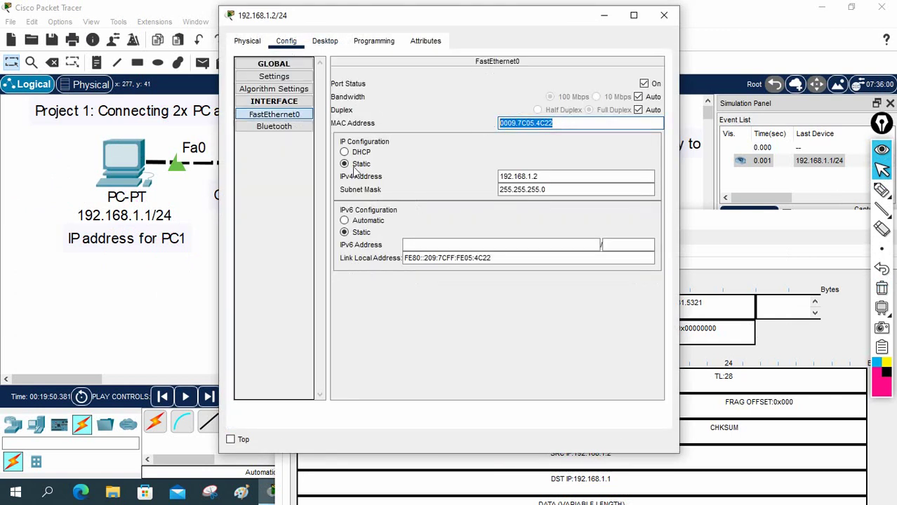
pyautogui.click(605, 17)
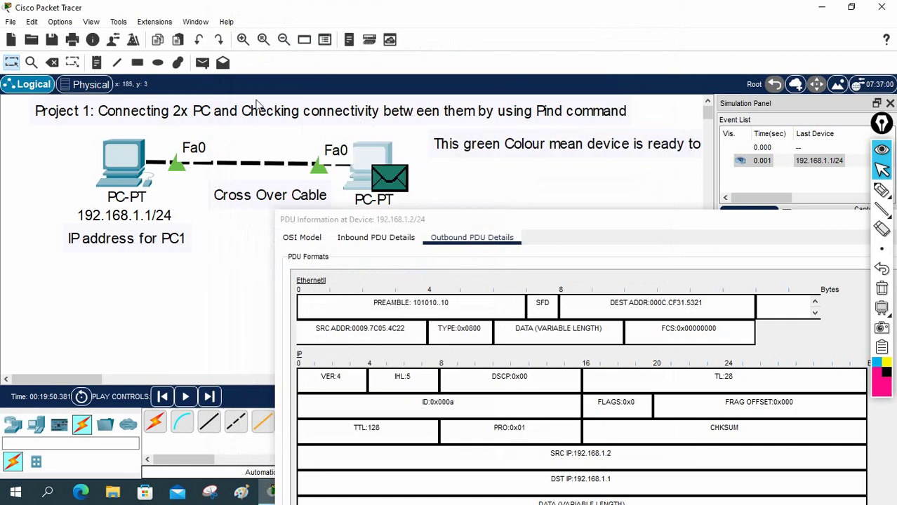
# Place a text note with the copied MAC address 0009.7C05.4C22 beside PC2
pyautogui.click(97, 62)
pyautogui.click(426, 136)
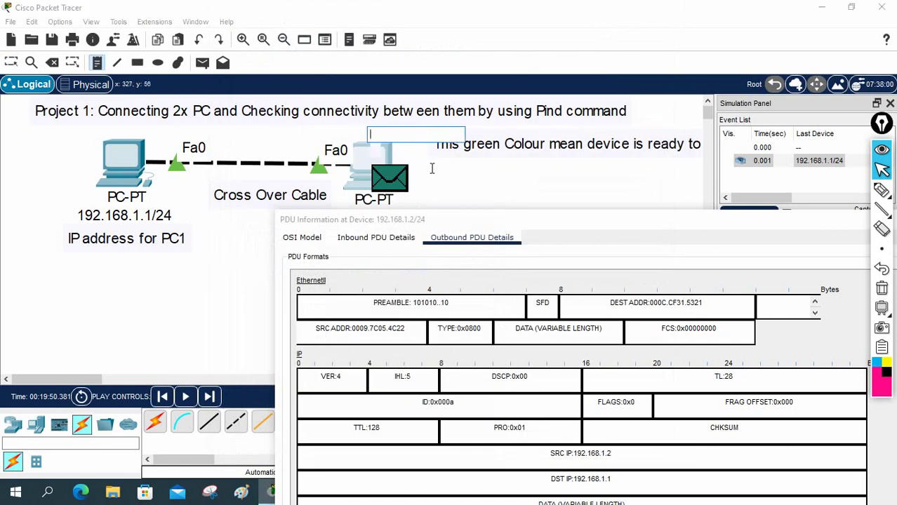
pyautogui.click(431, 169)
pyautogui.hotkey('ctrl', 'v')
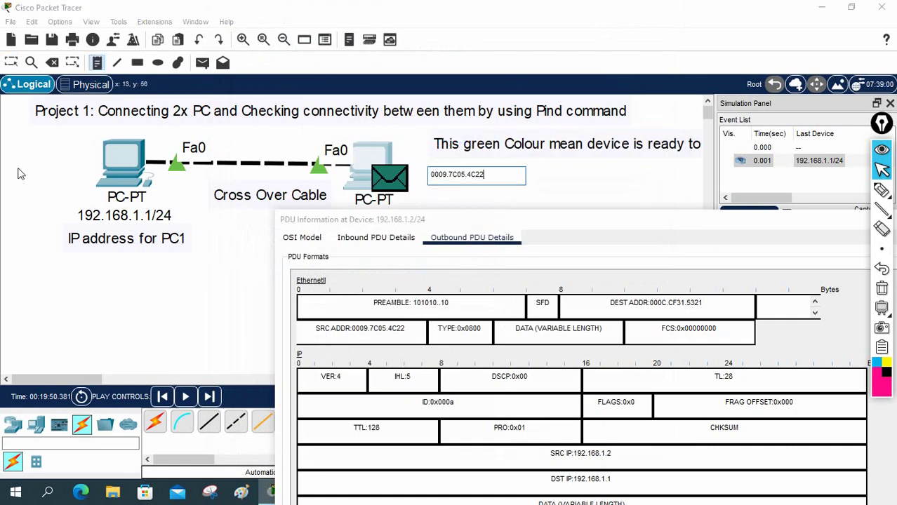
pyautogui.click(11, 62)
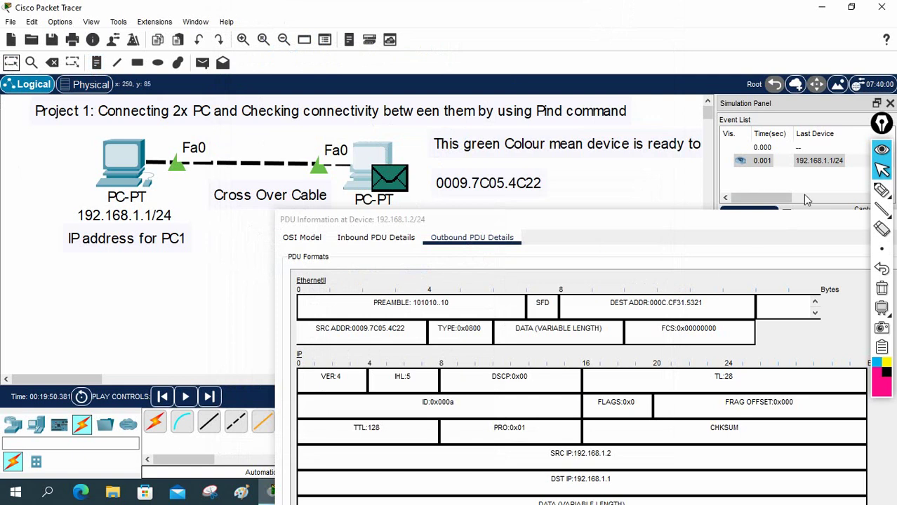
# Underline the MAC note and the matching outbound source address in pen, draw an arrow from the note to PC2, and handwrite "PC2" beside it
pyautogui.click(881, 190)
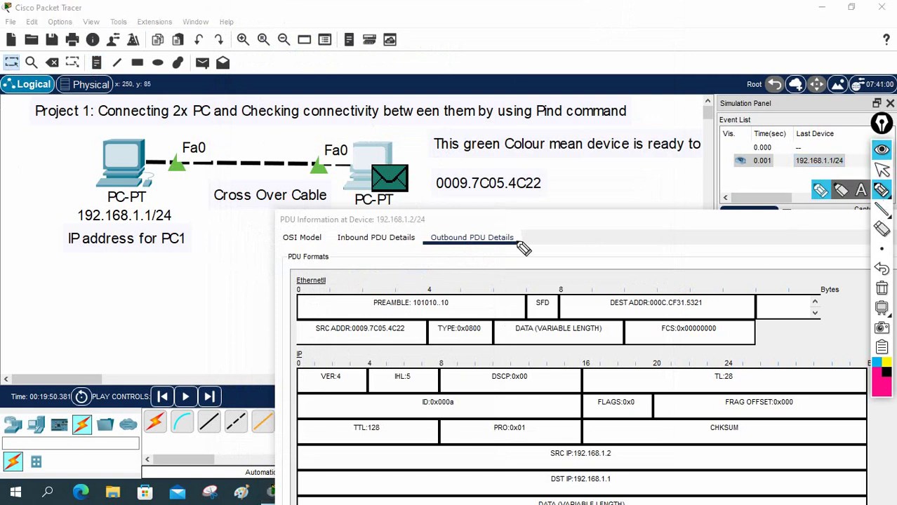
pyautogui.moveTo(436, 197); pyautogui.dragTo(581, 197)
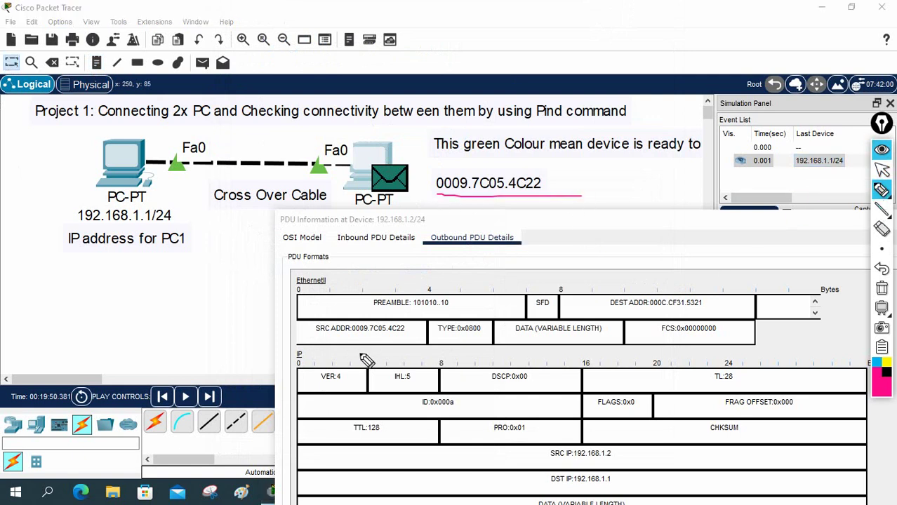
pyautogui.moveTo(349, 337); pyautogui.dragTo(414, 336)
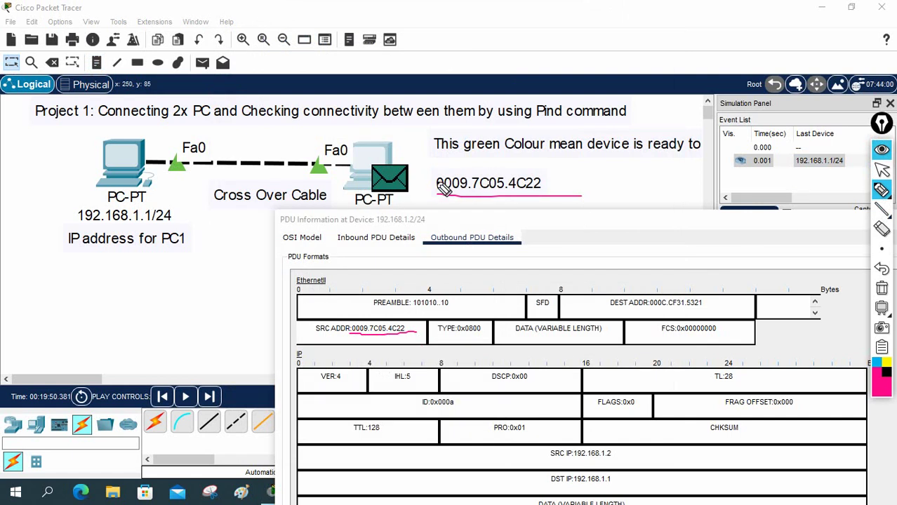
pyautogui.moveTo(436, 184)
pyautogui.mouseDown()
pyautogui.moveTo(404, 125)
pyautogui.moveTo(364, 120)
pyautogui.moveTo(353, 156)
pyautogui.mouseUp()
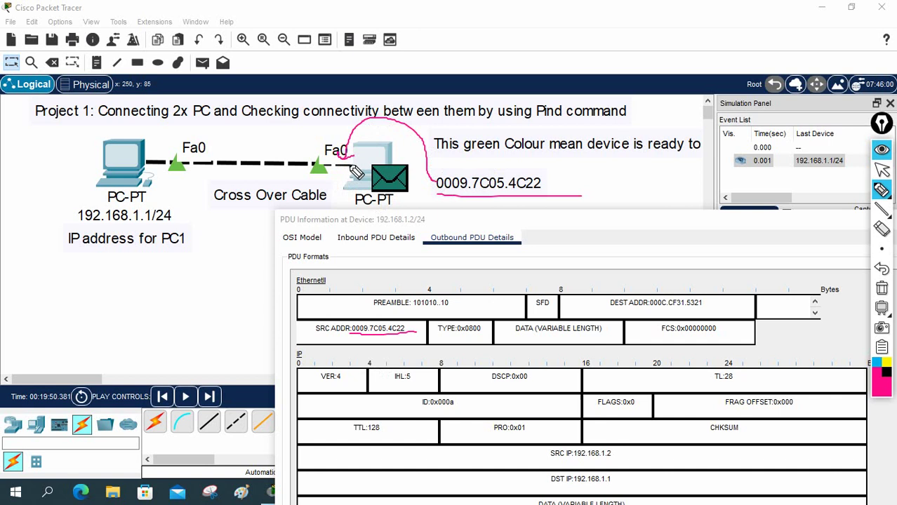
pyautogui.moveTo(405, 203); pyautogui.dragTo(442, 200)
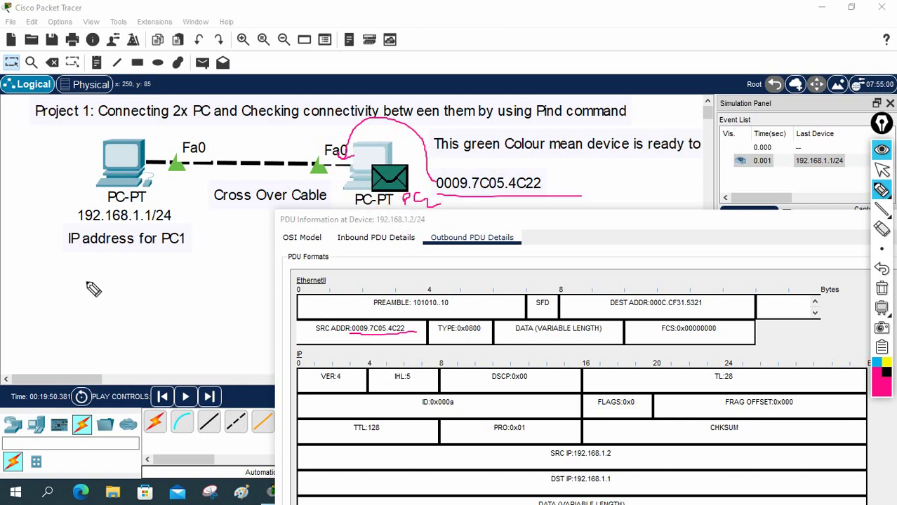
# Draw a box below PC1's IP label and handwrite "Source IP, MAC" and "Des IP, MAC" underneath it
pyautogui.moveTo(89, 266)
pyautogui.mouseDown()
pyautogui.moveTo(88, 300)
pyautogui.moveTo(141, 296)
pyautogui.moveTo(147, 258)
pyautogui.moveTo(88, 288)
pyautogui.mouseUp()
pyautogui.moveTo(99, 322)
pyautogui.mouseDown()
pyautogui.moveTo(128, 325)
pyautogui.moveTo(143, 309)
pyautogui.moveTo(157, 317)
pyautogui.moveTo(194, 299)
pyautogui.moveTo(202, 305)
pyautogui.moveTo(196, 285)
pyautogui.moveTo(215, 299)
pyautogui.moveTo(220, 282)
pyautogui.moveTo(226, 293)
pyautogui.moveTo(287, 273)
pyautogui.mouseUp()
pyautogui.moveTo(118, 343)
pyautogui.mouseDown()
pyautogui.moveTo(166, 347)
pyautogui.moveTo(256, 329)
pyautogui.moveTo(309, 298)
pyautogui.moveTo(330, 308)
pyautogui.mouseUp()
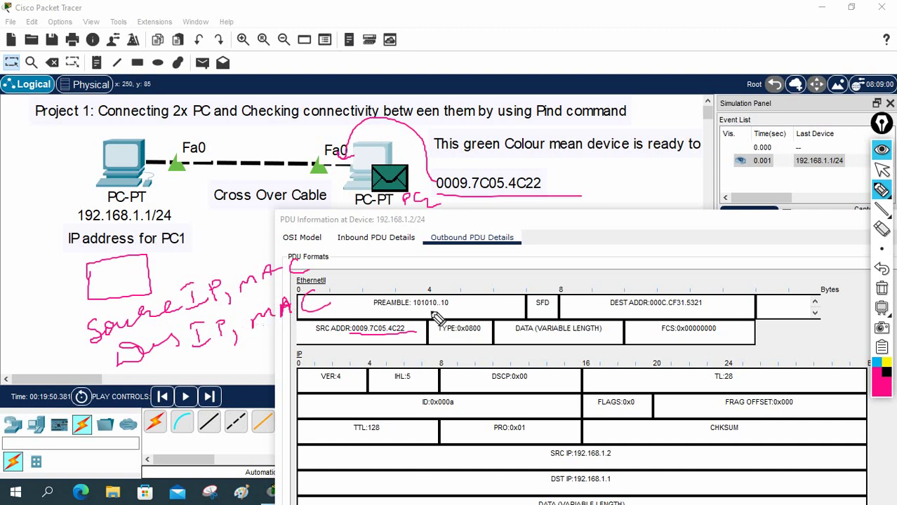
# Clear the ink and close the PDU information window and the simulation panel
pyautogui.click(881, 287)
pyautogui.click(881, 170)
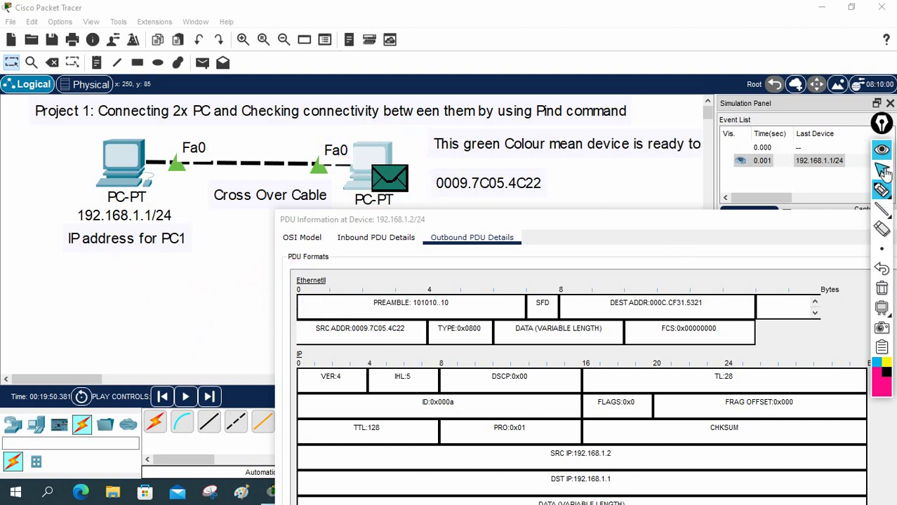
pyautogui.click(804, 219)
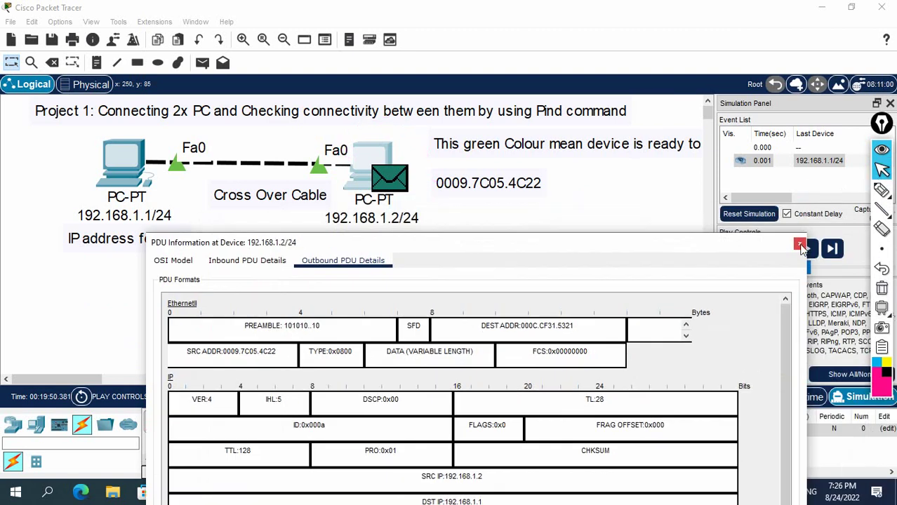
pyautogui.click(800, 243)
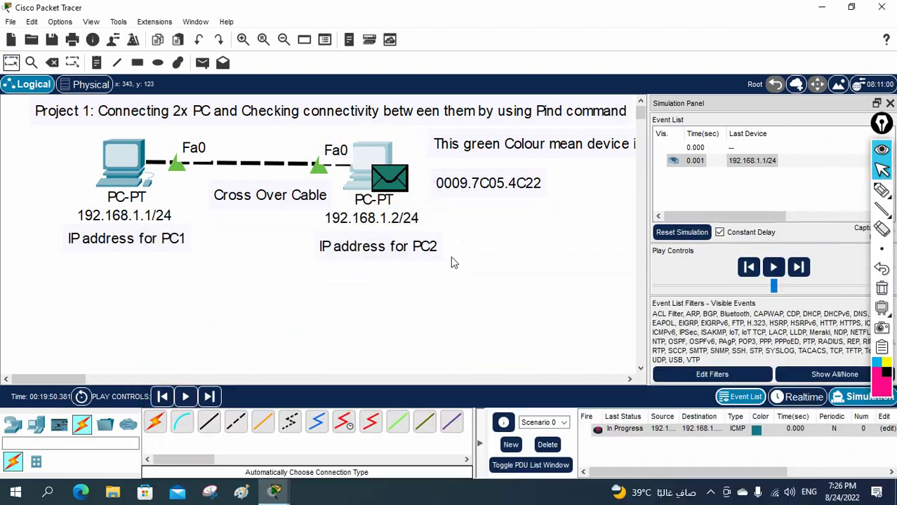
pyautogui.click(890, 103)
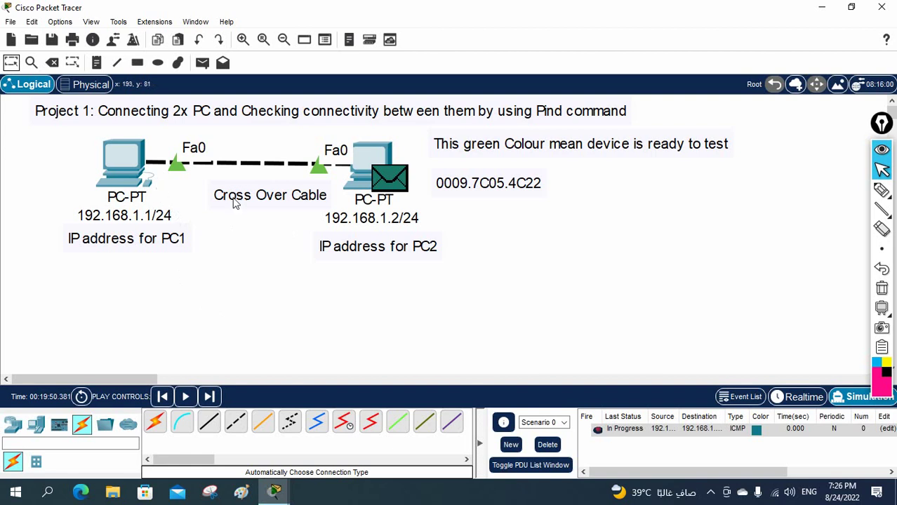
# Reopen the PDU information at PC2, review the inbound and outbound details, and widen the window to show the full address fields
pyautogui.click(391, 181)
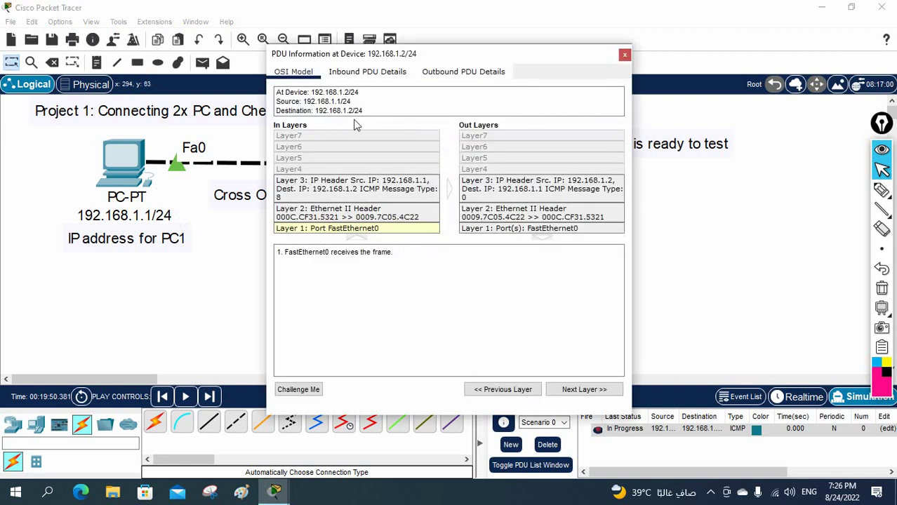
pyautogui.click(372, 74)
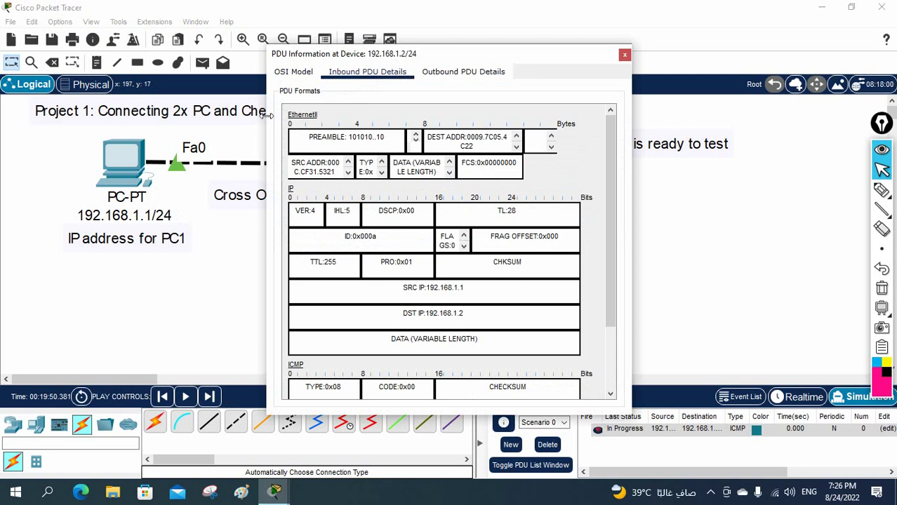
pyautogui.moveTo(267, 115); pyautogui.dragTo(68, 141)
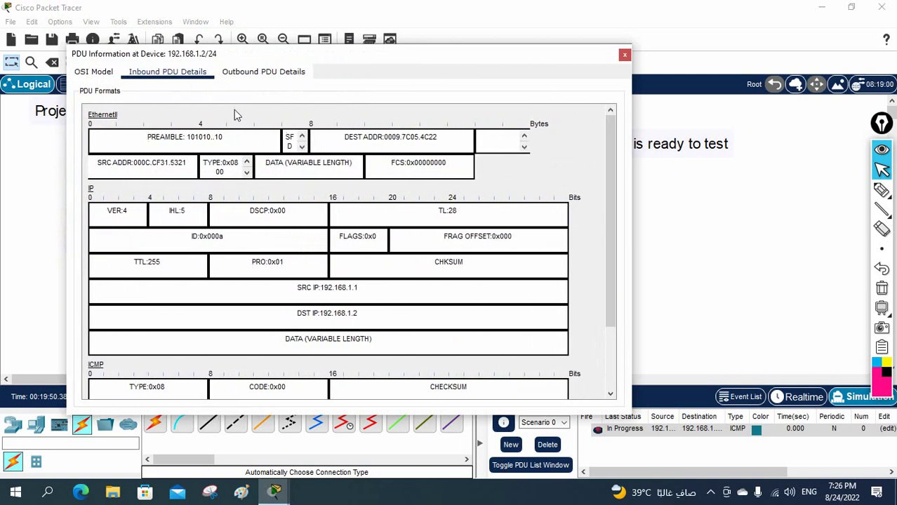
pyautogui.click(267, 73)
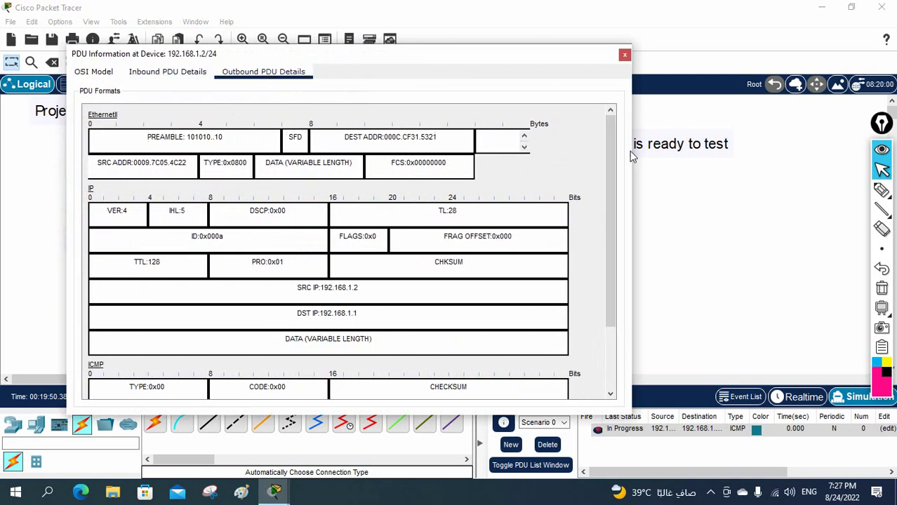
pyautogui.moveTo(634, 151); pyautogui.dragTo(800, 154)
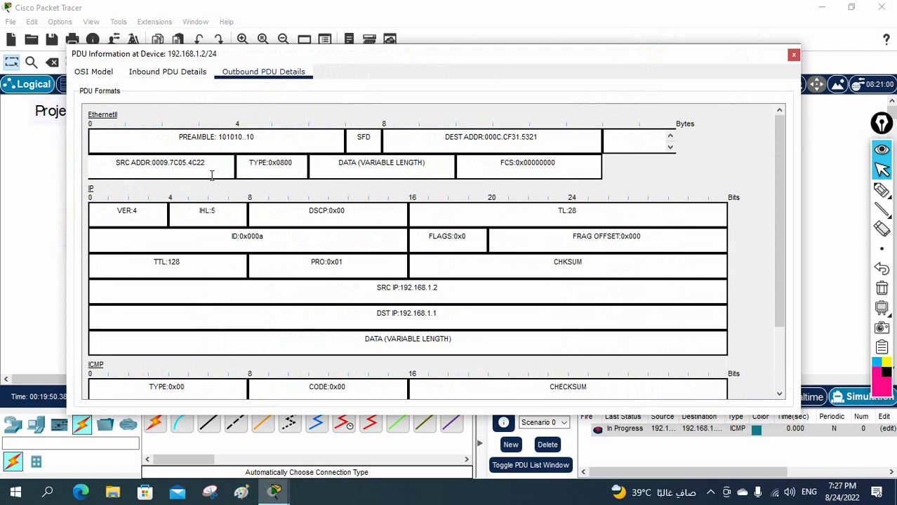
# Highlight the source and destination MAC addresses and the source and destination IP addresses in the outbound PDU details
pyautogui.moveTo(211, 166); pyautogui.dragTo(128, 162)
pyautogui.click(130, 167)
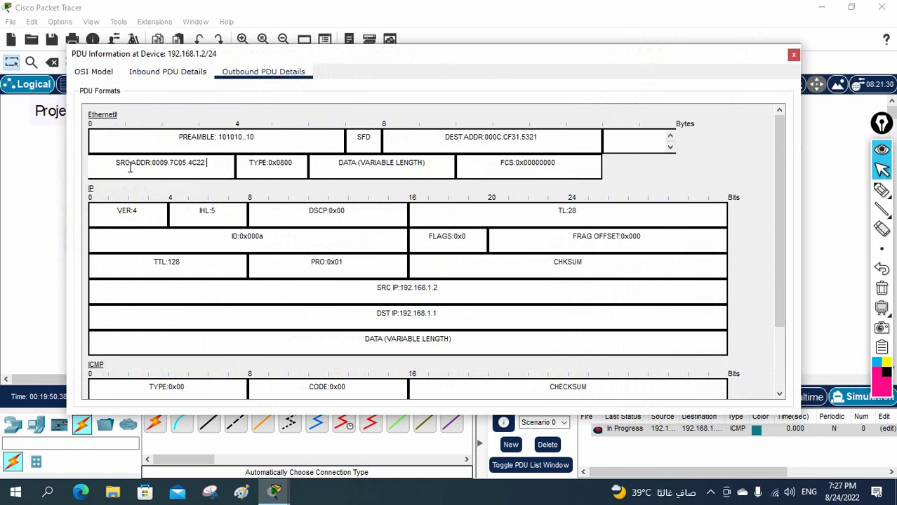
pyautogui.moveTo(441, 140); pyautogui.dragTo(470, 140)
pyautogui.tripleClick(450, 153)
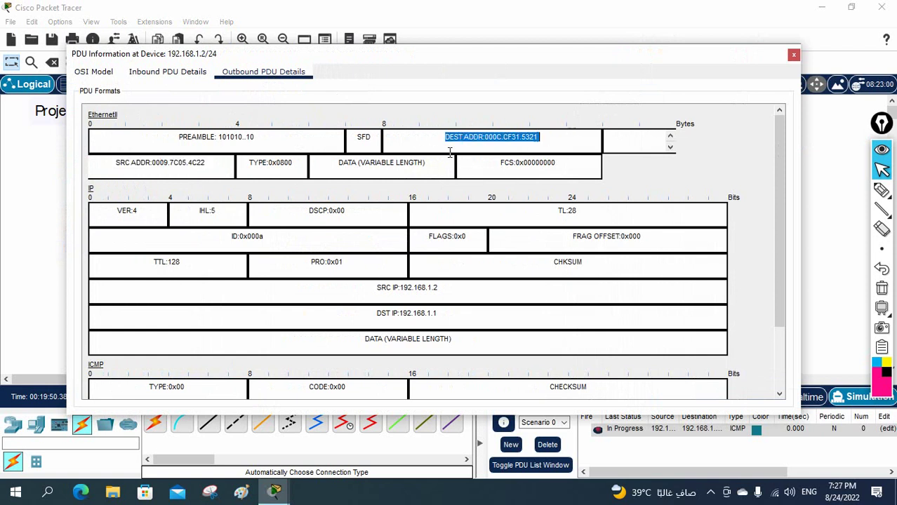
pyautogui.moveTo(218, 168); pyautogui.dragTo(127, 166)
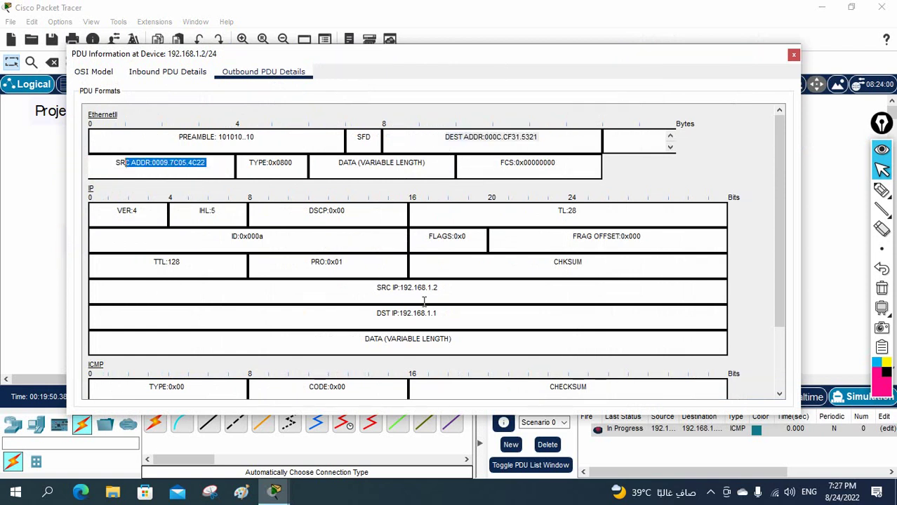
pyautogui.moveTo(371, 289); pyautogui.dragTo(458, 289)
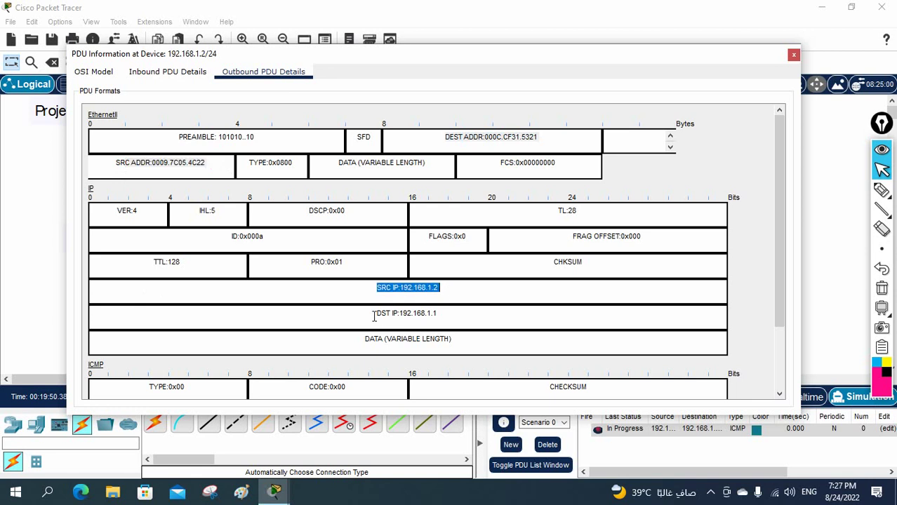
pyautogui.moveTo(374, 316); pyautogui.dragTo(453, 320)
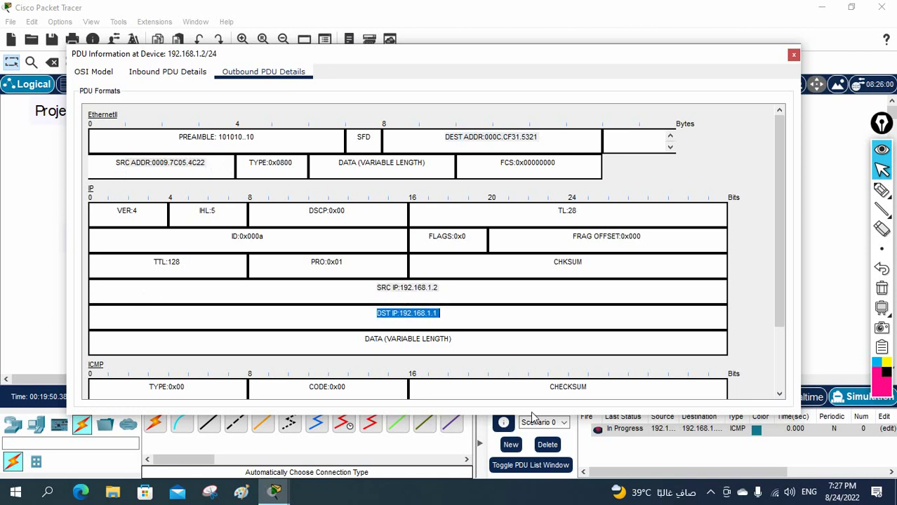
pyautogui.click(531, 419)
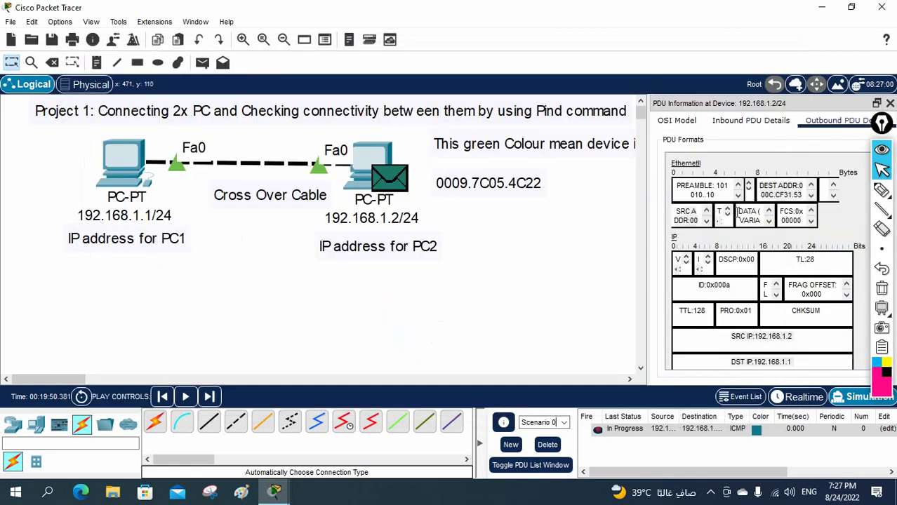
# Undock PC2's PDU information window, show the inbound PDU details, and enlarge the window to examine the Ethernet, IP and ICMP fields
pyautogui.doubleClick(821, 105)
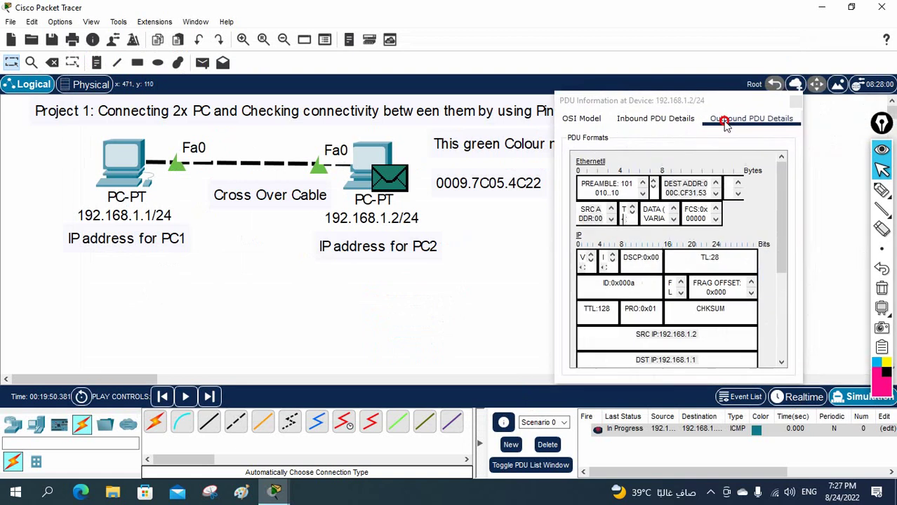
pyautogui.click(414, 141)
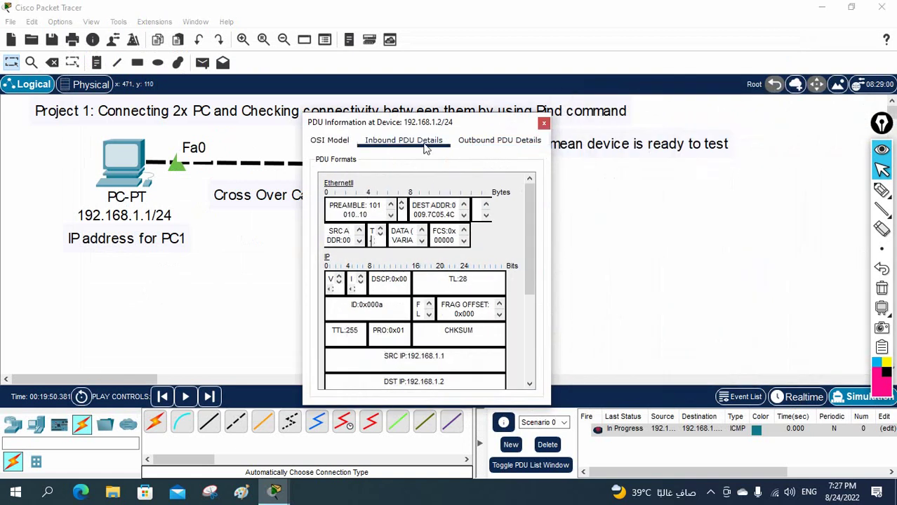
pyautogui.moveTo(303, 137); pyautogui.dragTo(19, 156)
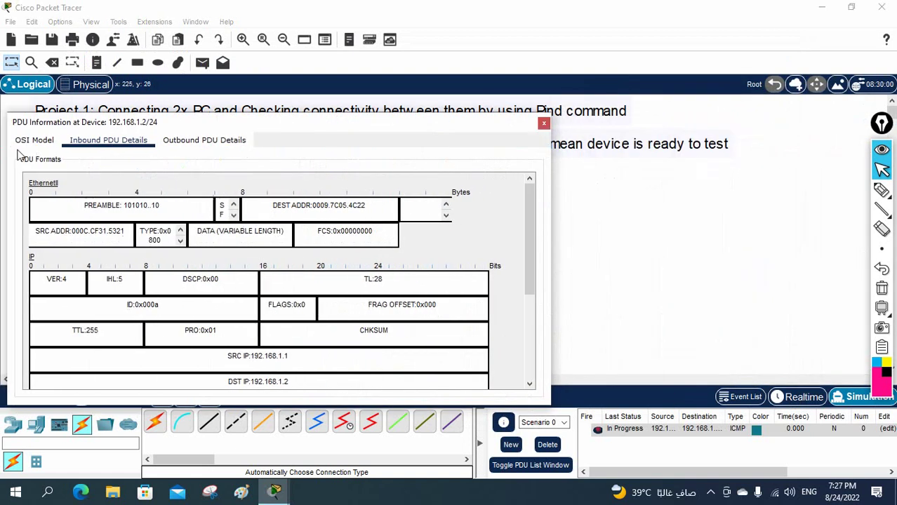
pyautogui.moveTo(551, 190); pyautogui.dragTo(812, 183)
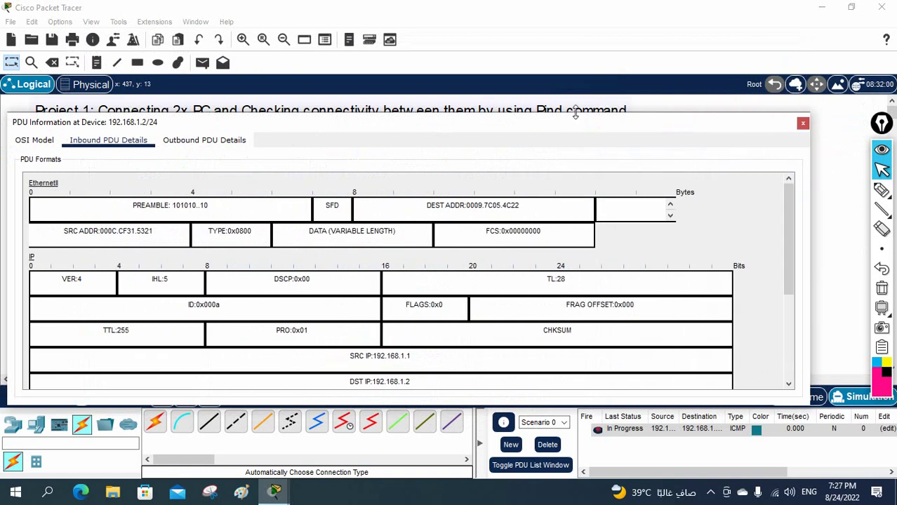
pyautogui.moveTo(575, 115); pyautogui.dragTo(627, 19)
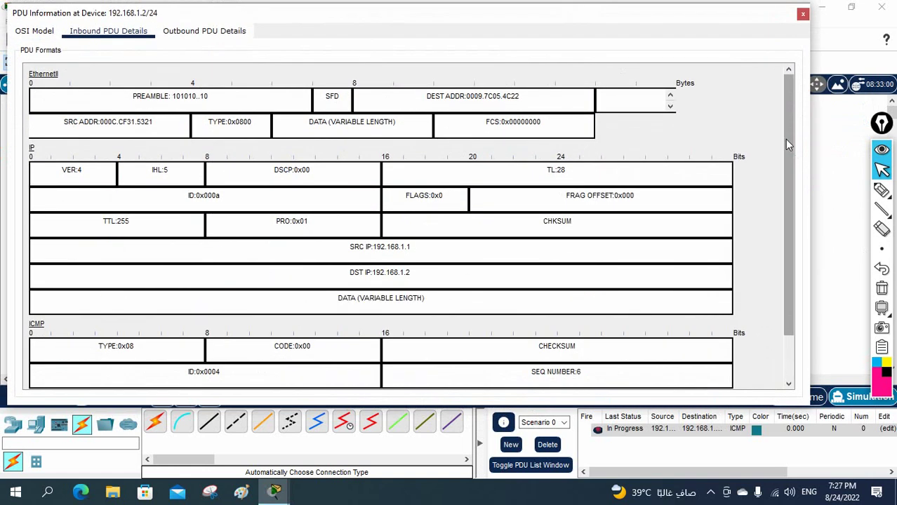
pyautogui.moveTo(787, 144); pyautogui.dragTo(781, 231)
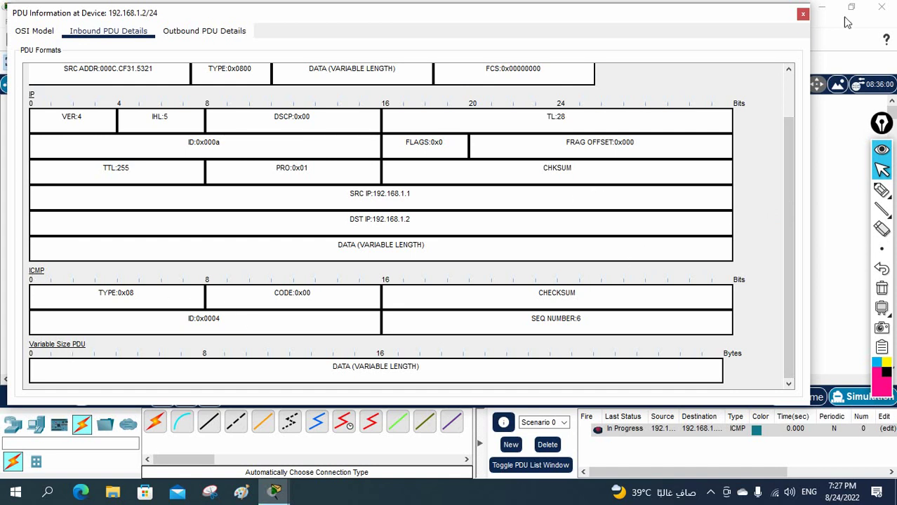
# Close the PDU information window and delete Scenario 0 to clear the in-progress ICMP PDU
pyautogui.click(803, 14)
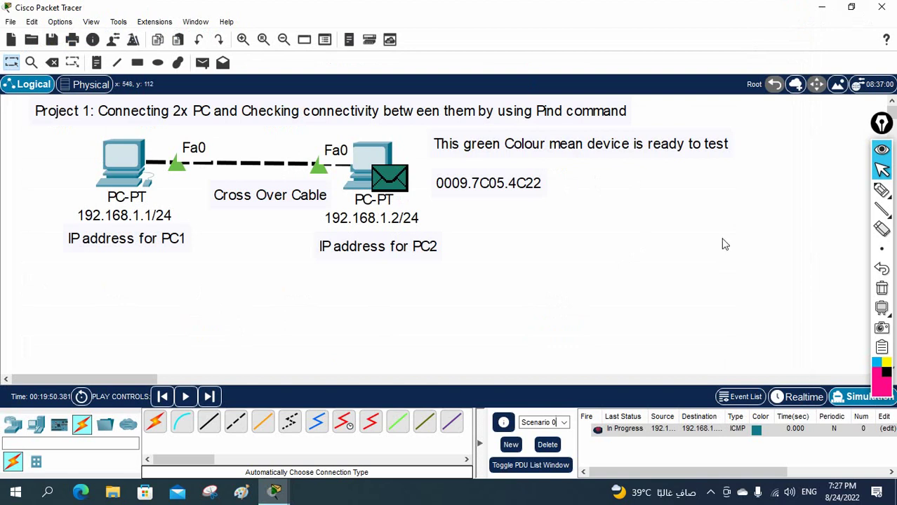
pyautogui.click(547, 447)
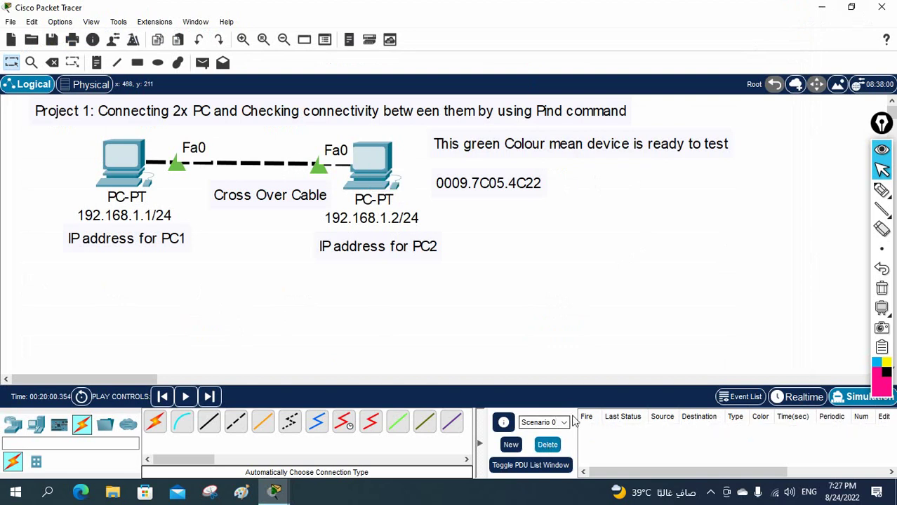